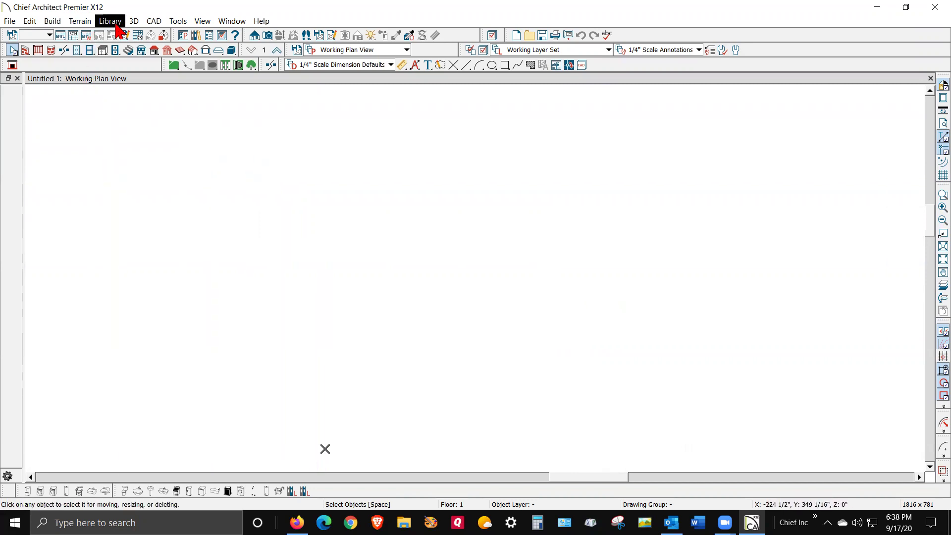
Step: Place one default ceiling or wall light fixture in the empty plan view
left_click(111, 51)
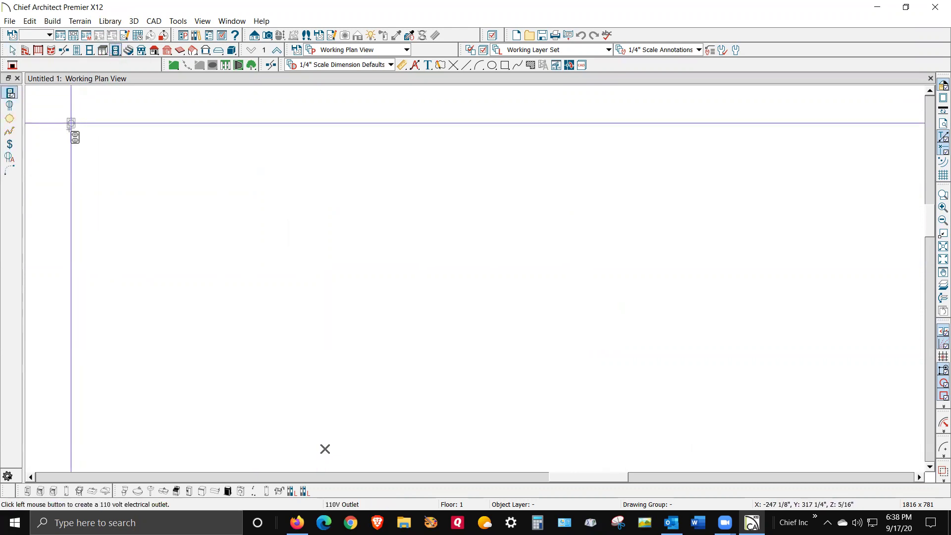
left_click(9, 120)
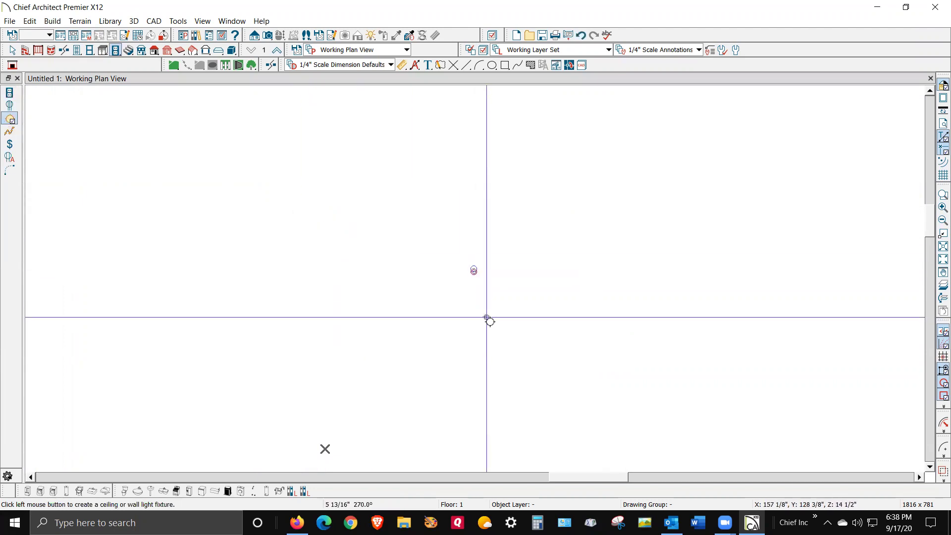
key("super")
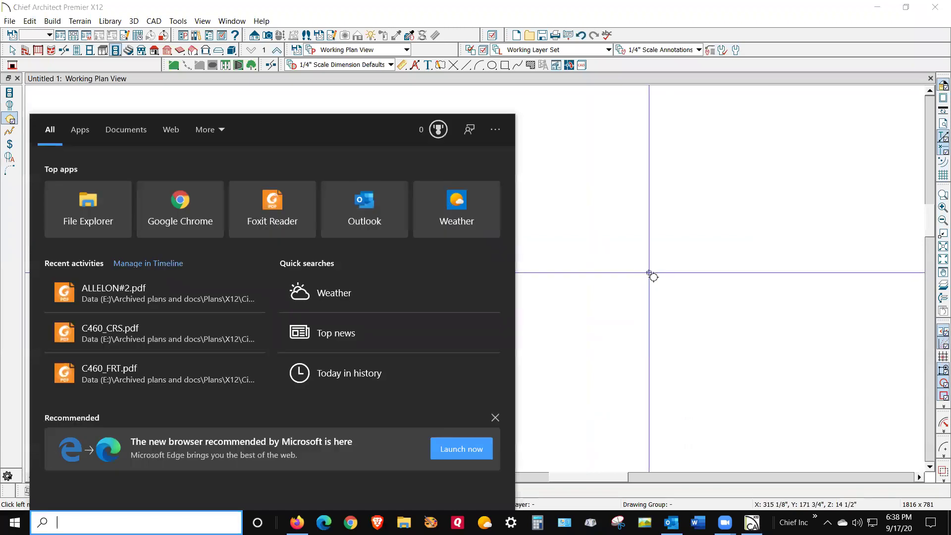
key("Escape")
key("space")
Step: Check the placed light fixture's electrical specification and close it without changes
scroll(474, 280, "up", 1)
scroll(474, 267, "up", 4)
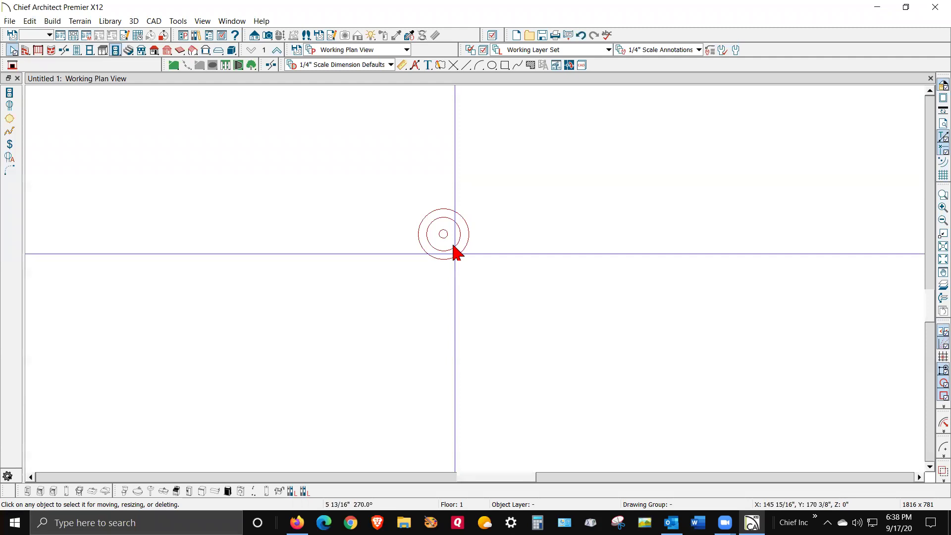
left_click(452, 240)
double_click(450, 240)
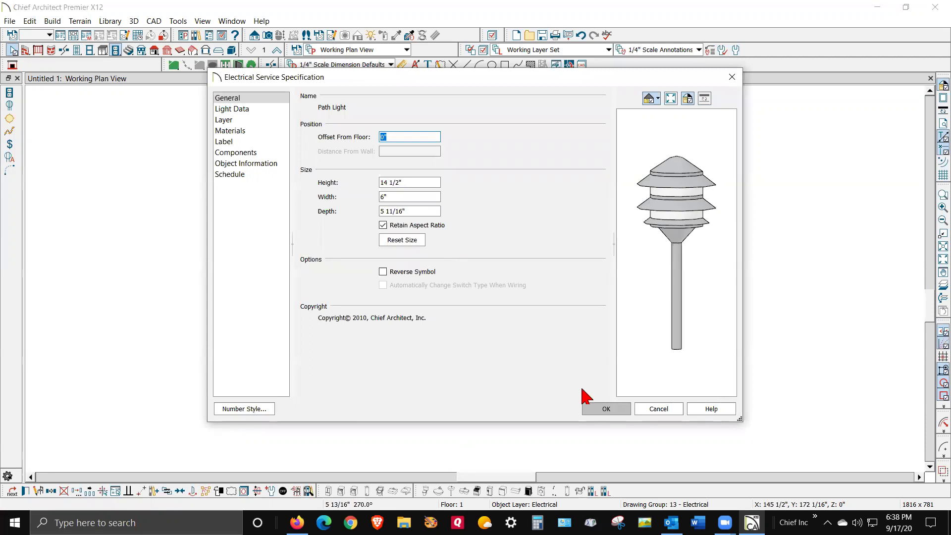
left_click(653, 410)
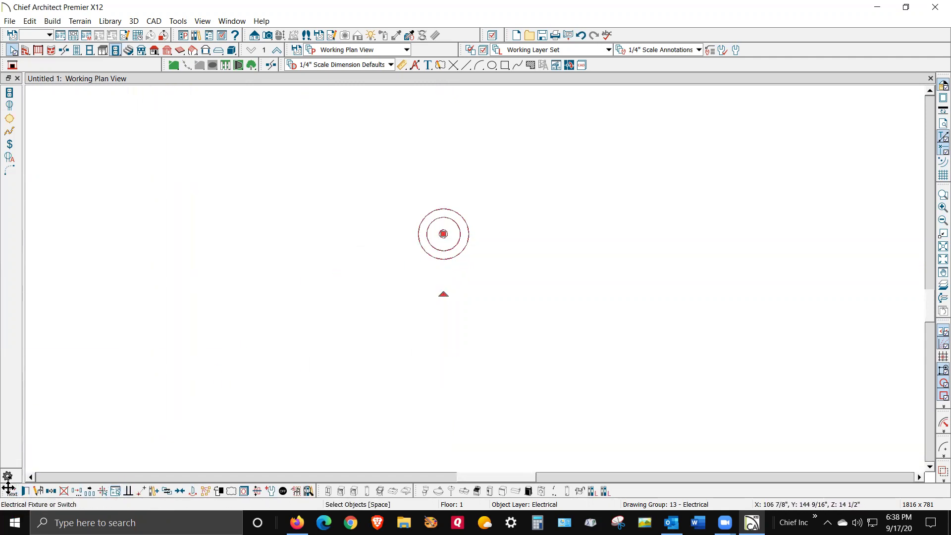
Step: Undock the Edit toolbar so it floats over the drawing area below the light, and deselect the light
left_click_drag(9, 491, 157, 376)
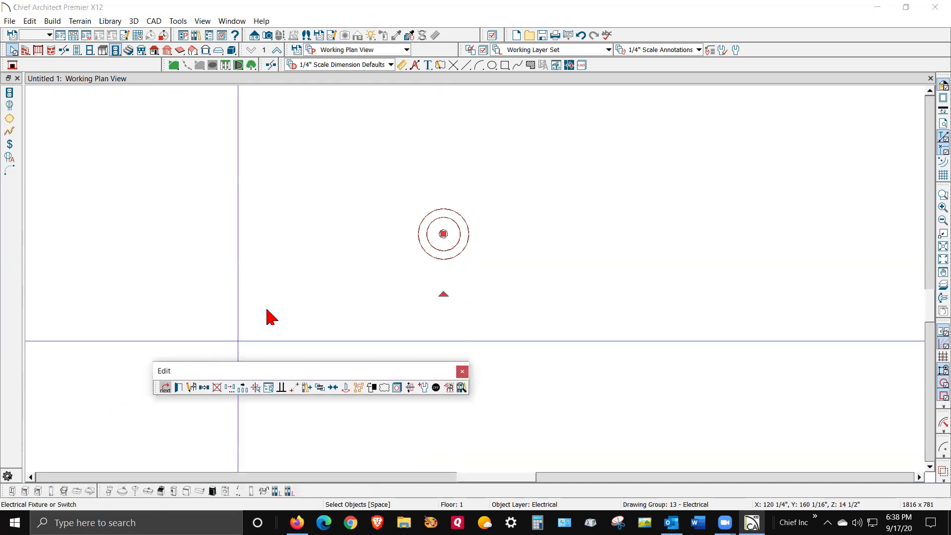
left_click(362, 283)
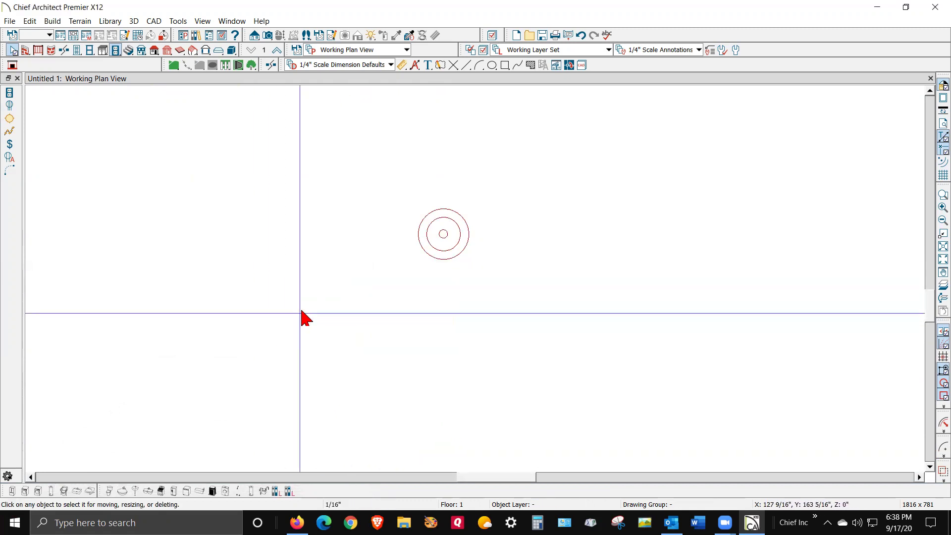
Step: Replace the selected path light with the library's Recessed Down Light 6 from Ceiling Mounted > Recessed lighting
left_click(452, 248)
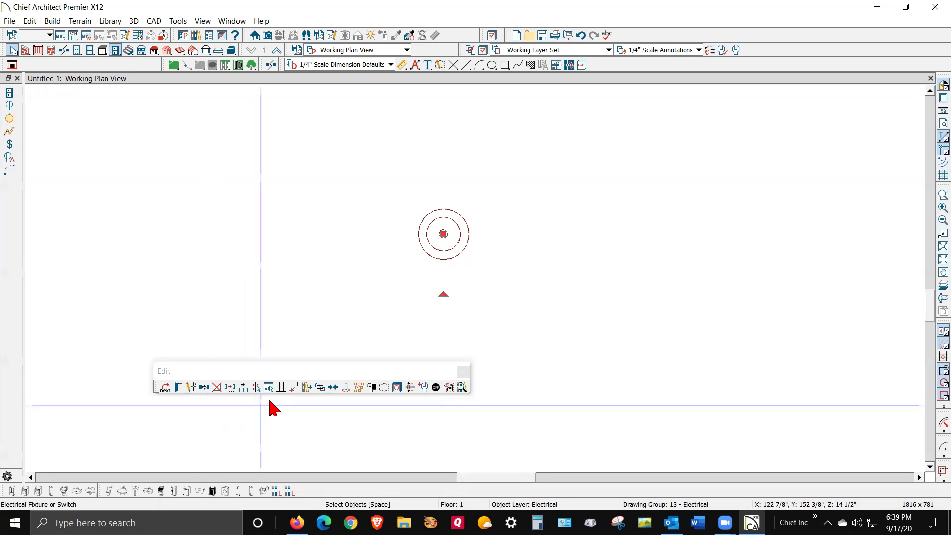
left_click(319, 391)
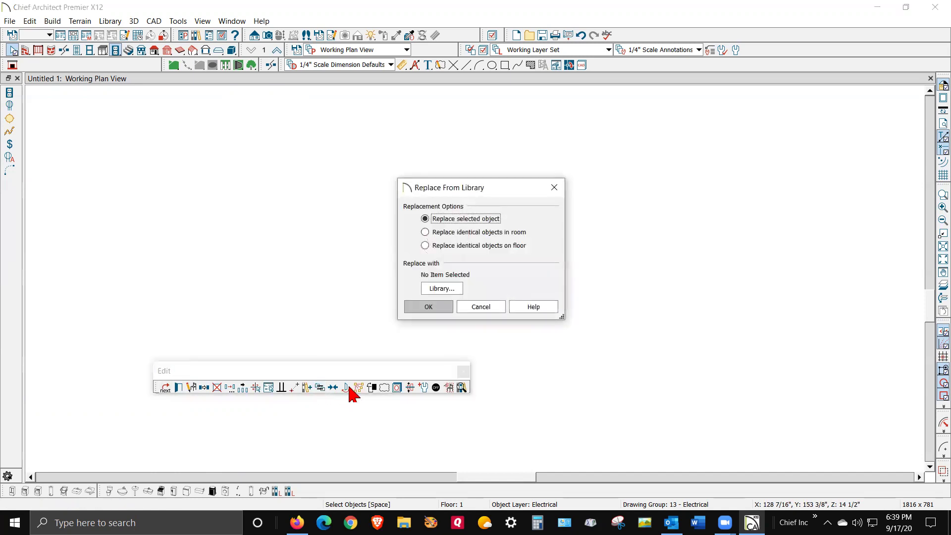
left_click(436, 289)
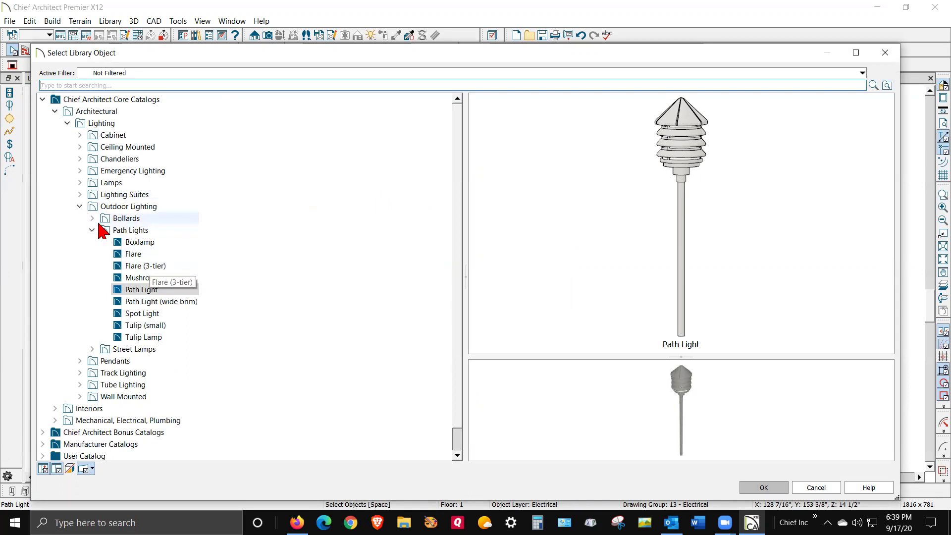
left_click(79, 206)
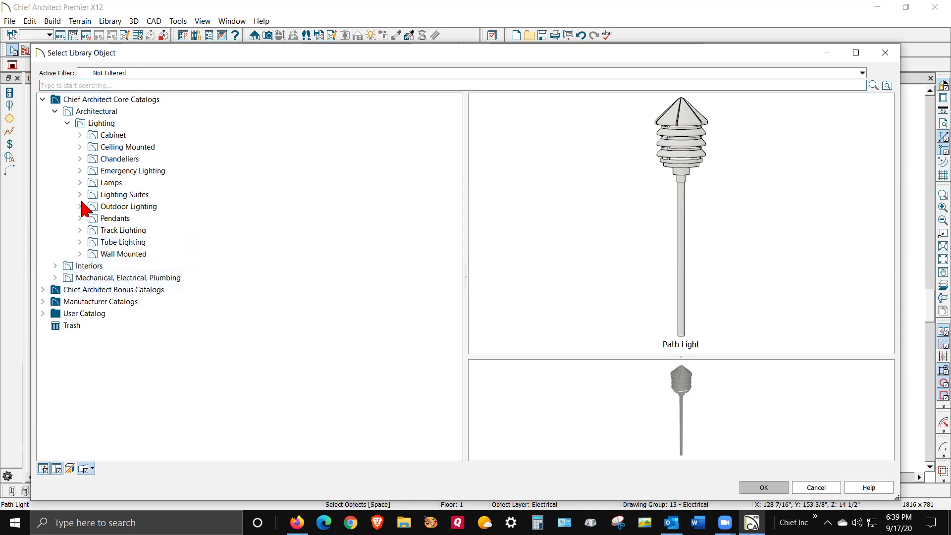
left_click(80, 147)
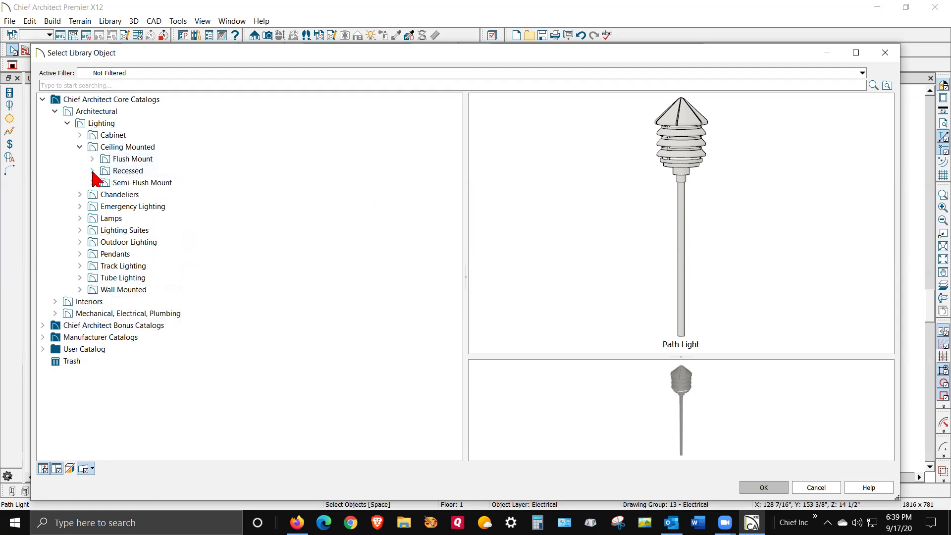
left_click(93, 171)
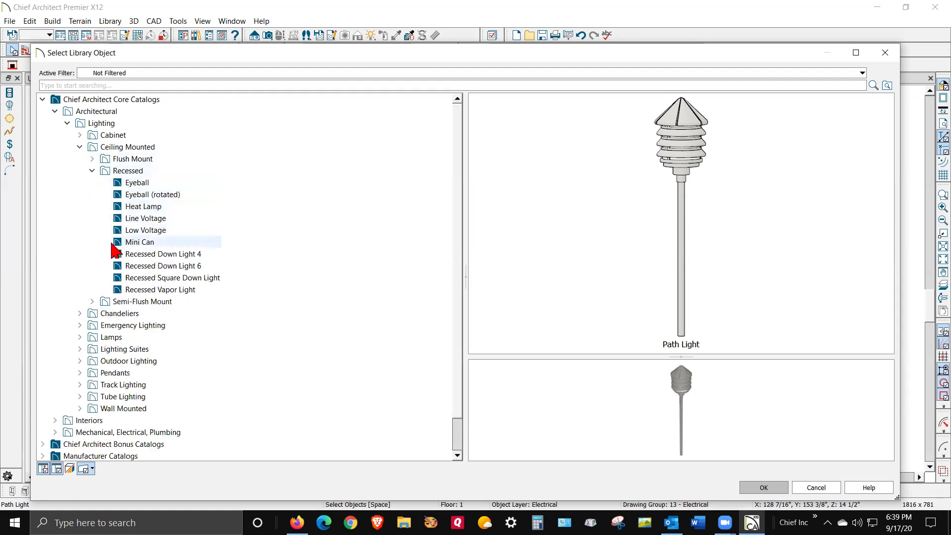
left_click(169, 271)
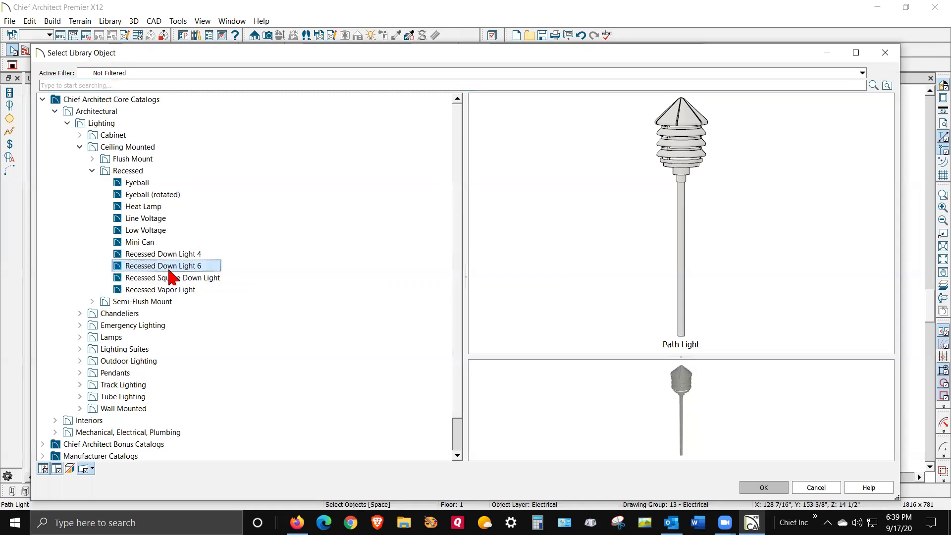
left_click(769, 488)
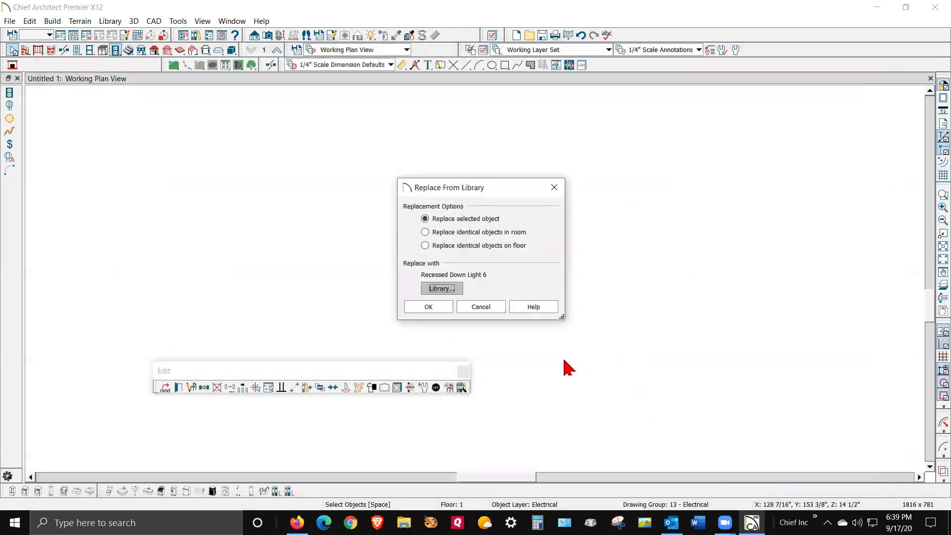
left_click(429, 308)
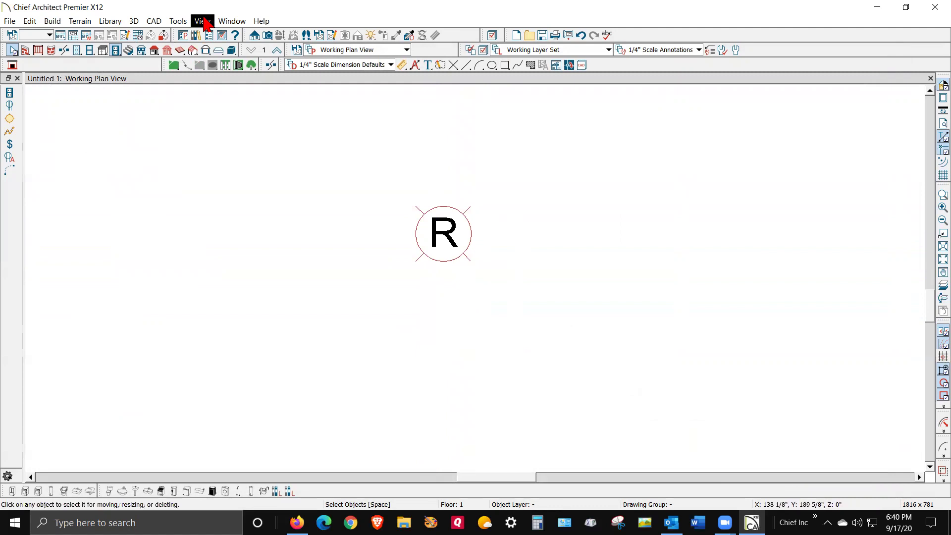
Step: Insert the Recessed Down Light 6 CAD block from CAD Block Management into the plan, diagonally below the existing recessed light
left_click(154, 22)
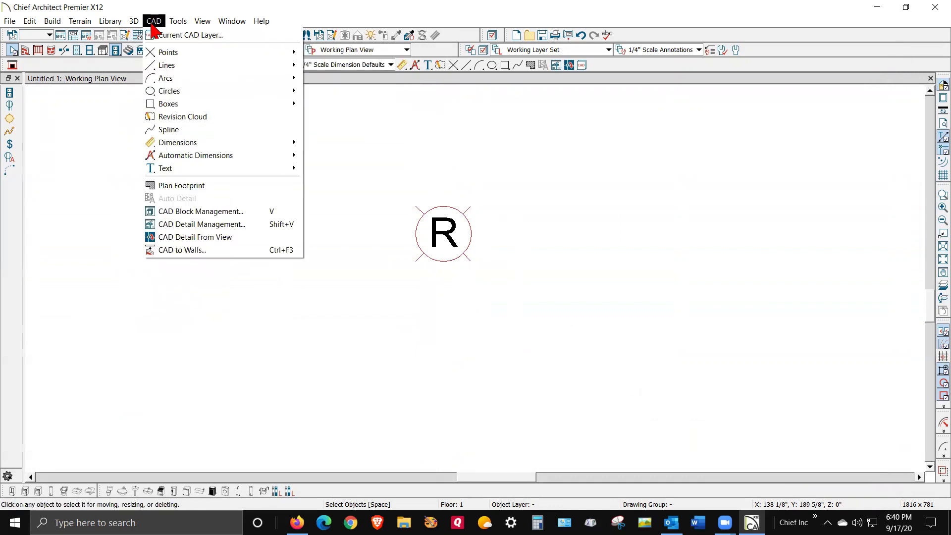
left_click(221, 219)
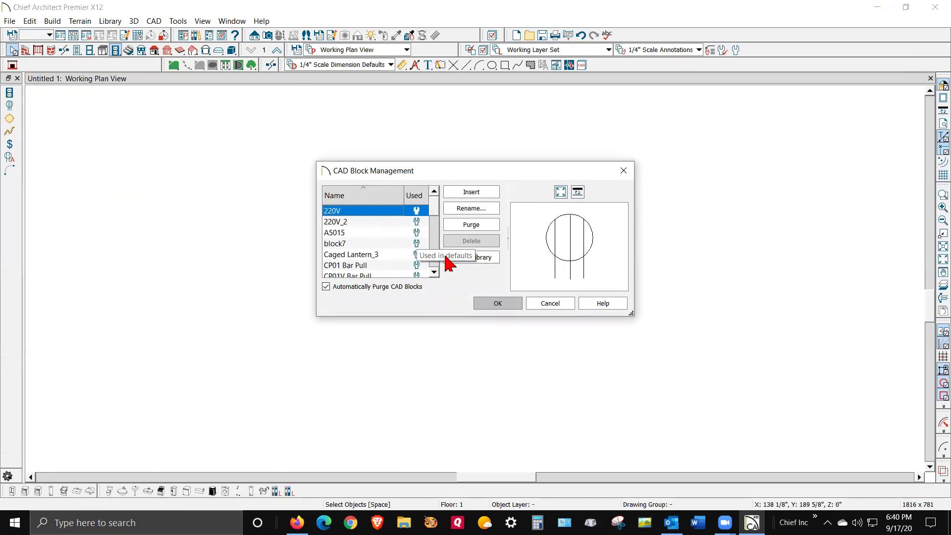
left_click(434, 274)
left_click(434, 274)
left_click(434, 274)
left_click(434, 274)
left_click(434, 274)
left_click(434, 274)
left_click(434, 274)
left_click(434, 273)
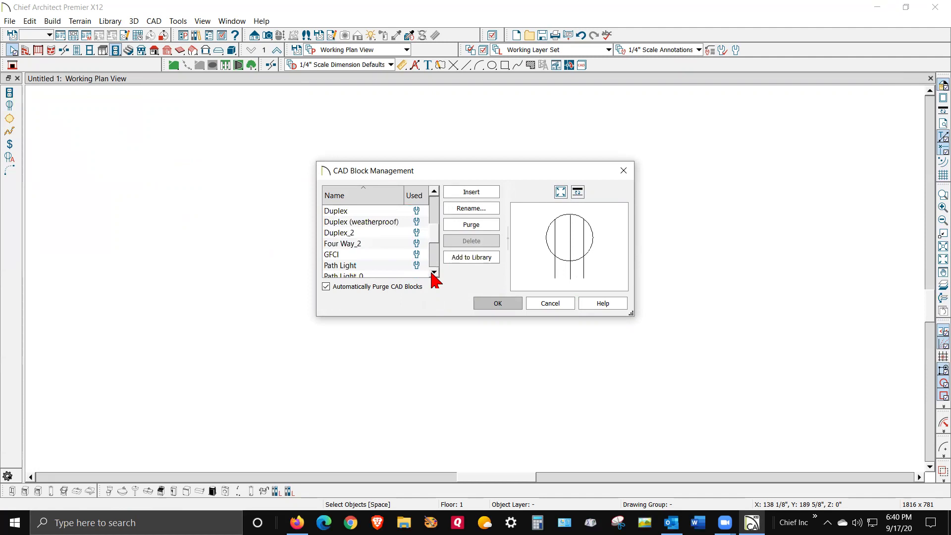
left_click(434, 274)
left_click(434, 274)
left_click(434, 274)
left_click(433, 274)
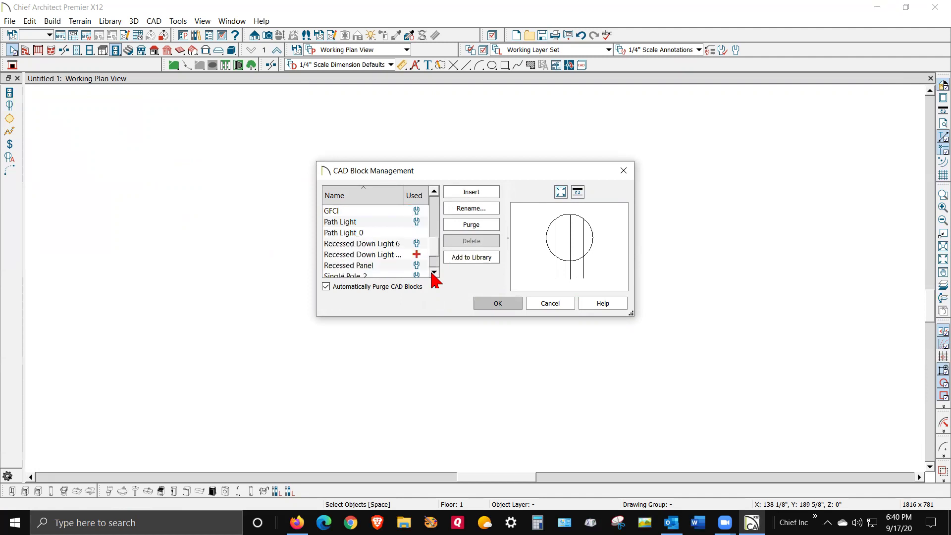
left_click(374, 245)
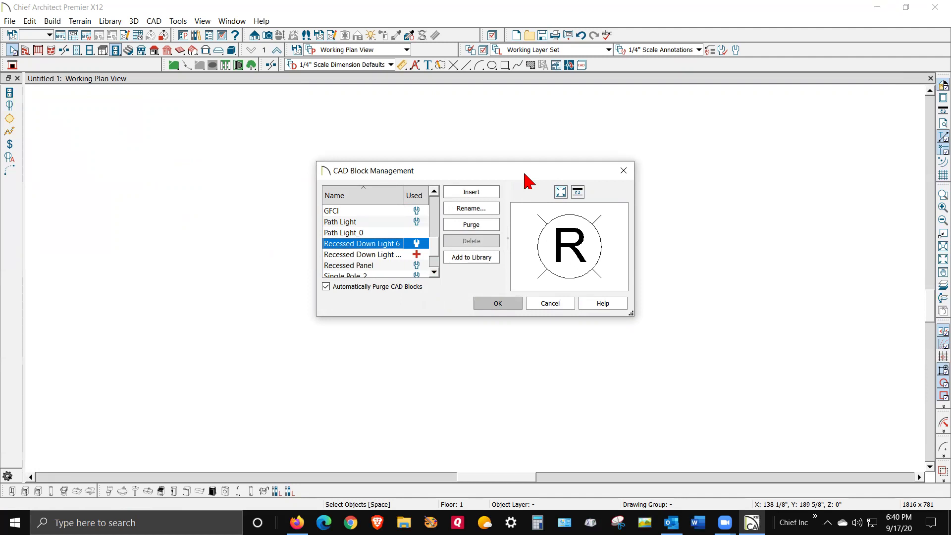
left_click_drag(526, 179, 750, 177)
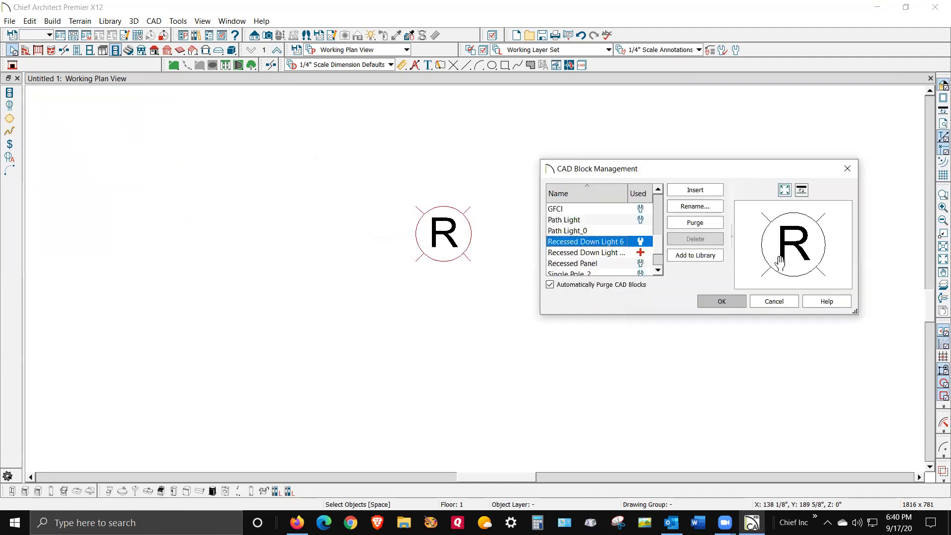
left_click(695, 193)
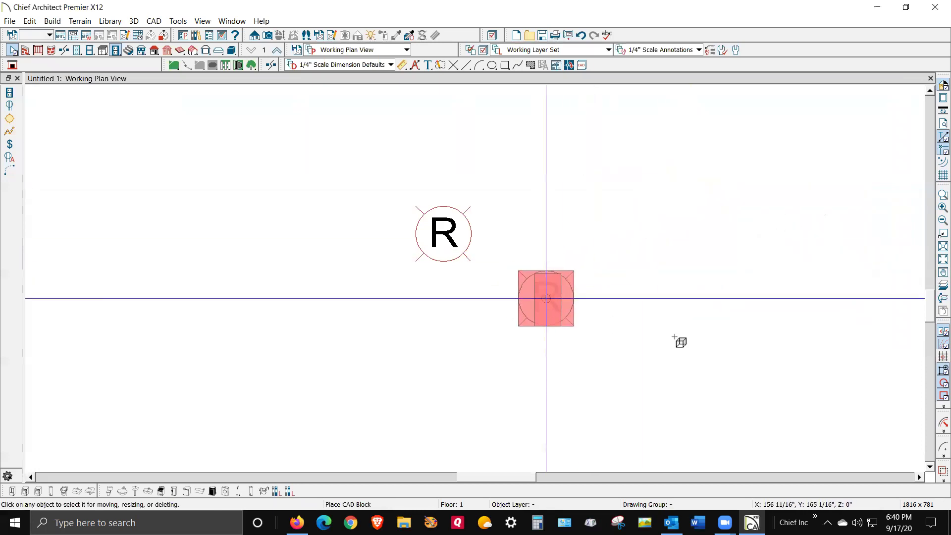
left_click(546, 298)
key("space")
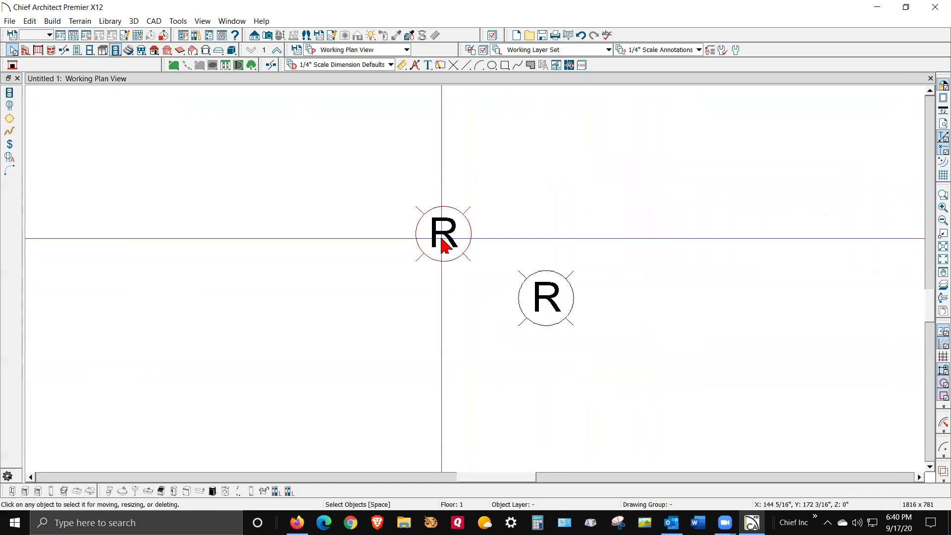
Step: Explode the inserted CAD block into its separate objects and clear the selection
left_click(555, 321)
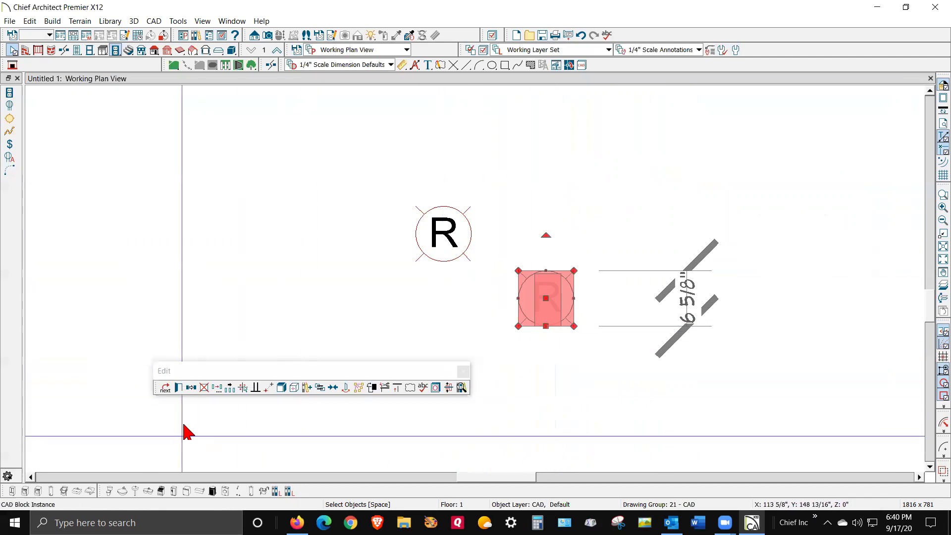
left_click(281, 388)
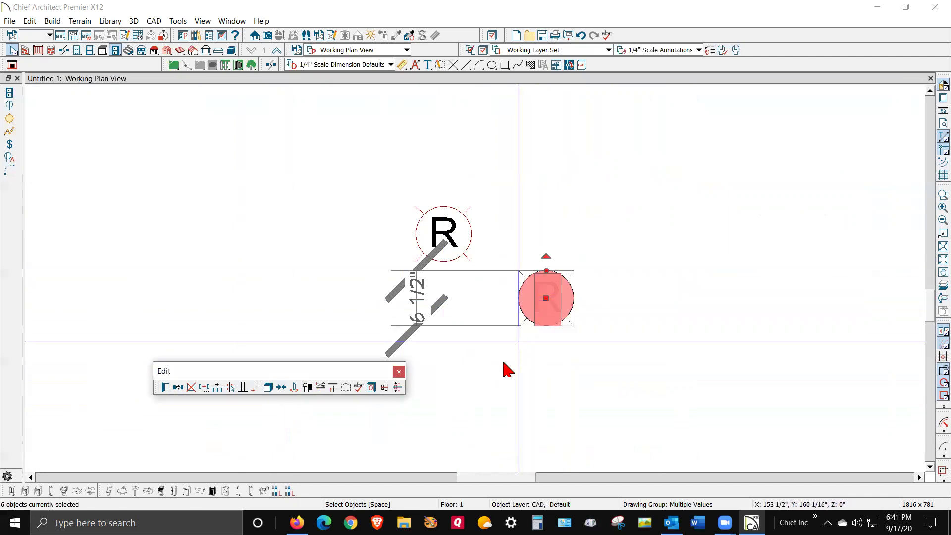
left_click(503, 382)
Step: Change the letter inside the exploded light symbol to E
left_click(548, 310)
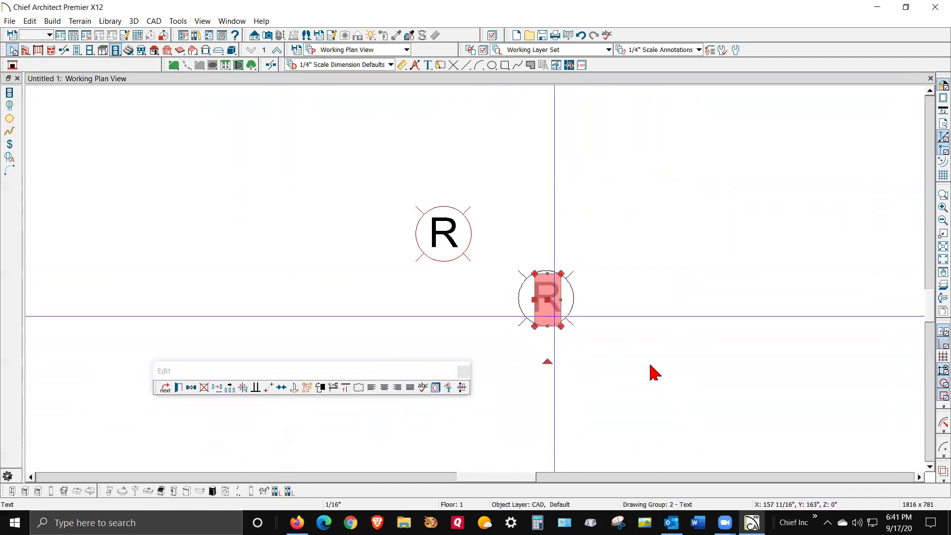
left_click(178, 390)
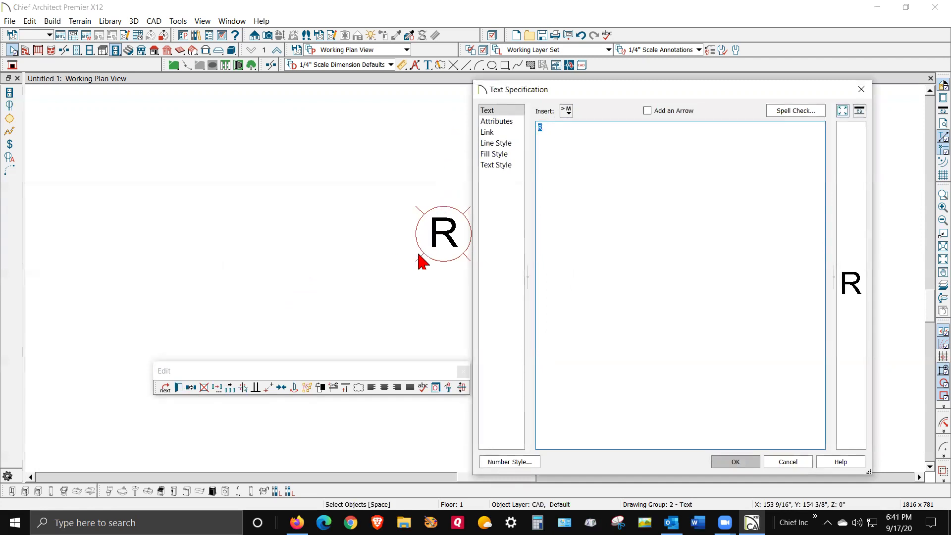
type("E")
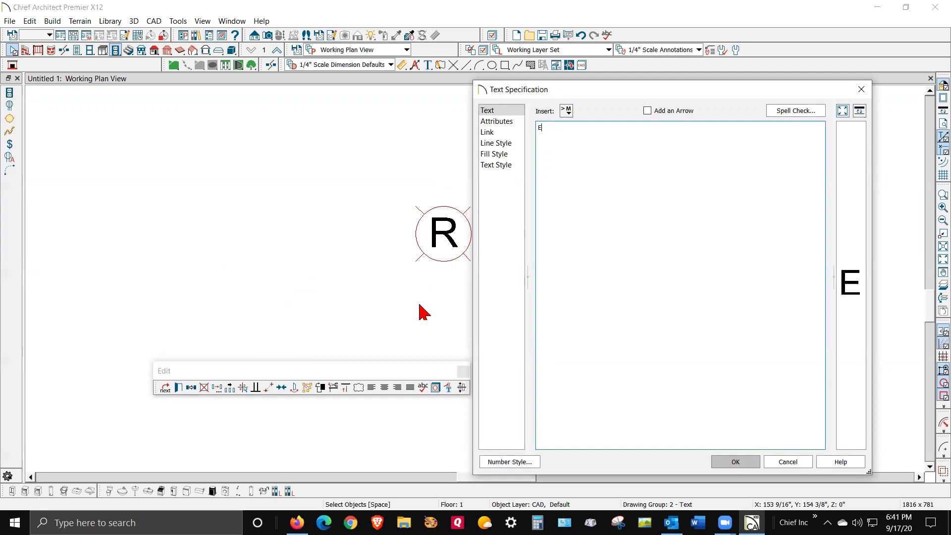
left_click(735, 461)
left_click(656, 396)
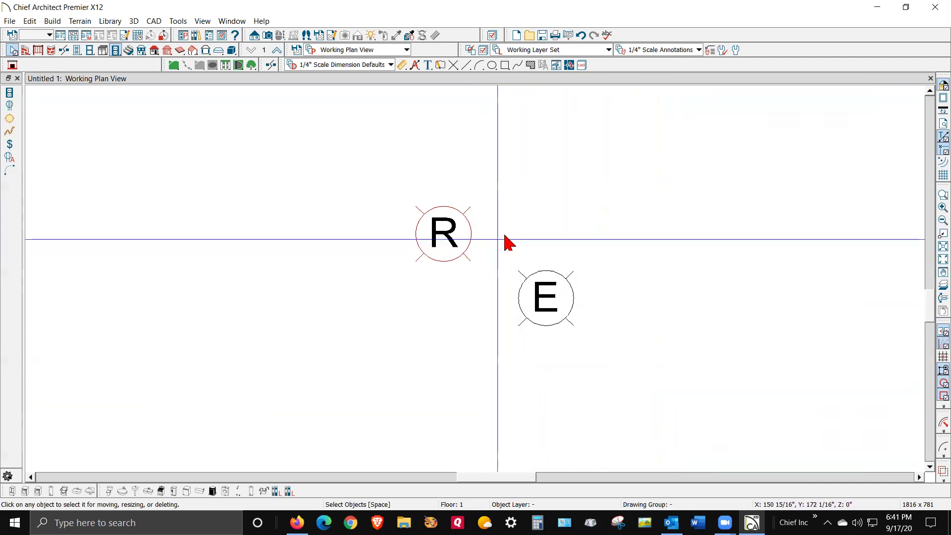
left_click(575, 292)
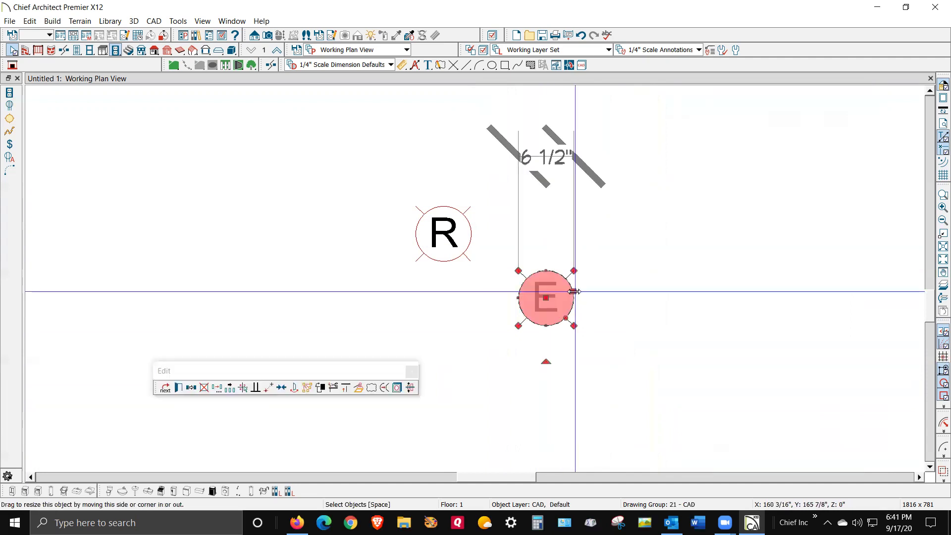
left_click(548, 310)
left_click(602, 327)
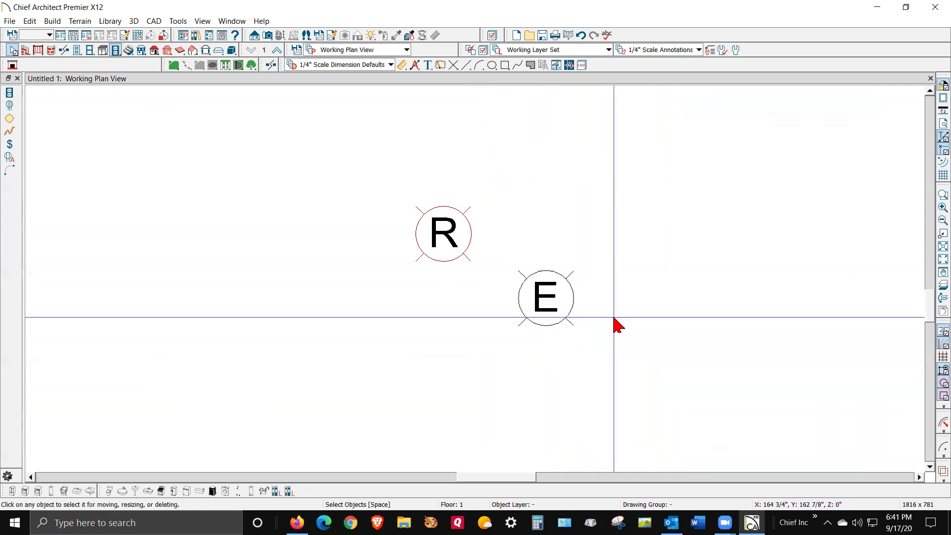
Step: Combine the circle, corner lines and letter E of the edited symbol into a new CAD block
left_click_drag(499, 247, 624, 346)
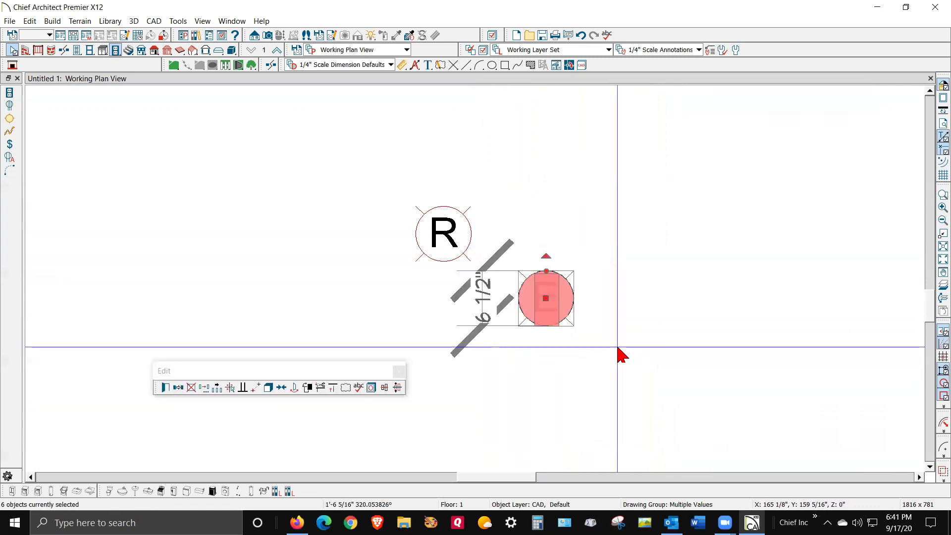
left_click(267, 387)
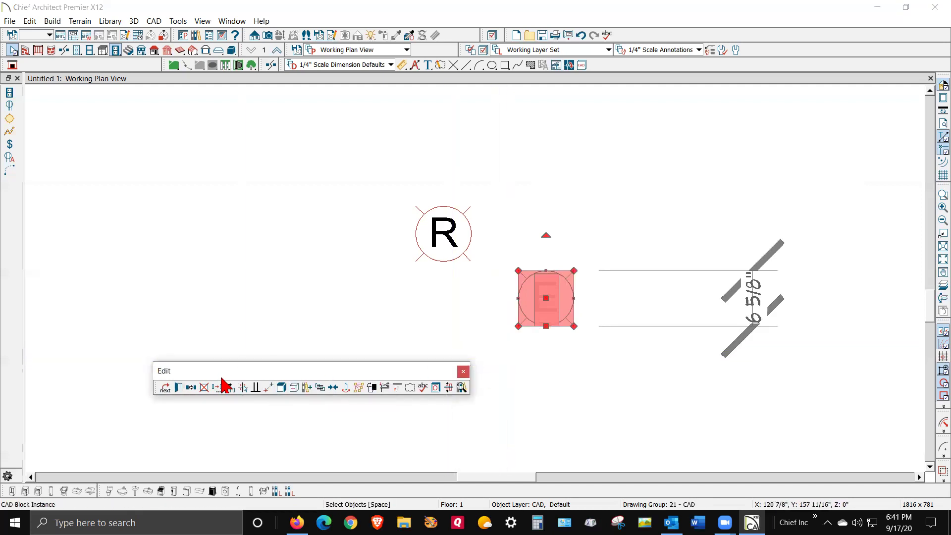
Step: Name the newly combined CAD block E BLOCK and clear the selection
left_click(178, 388)
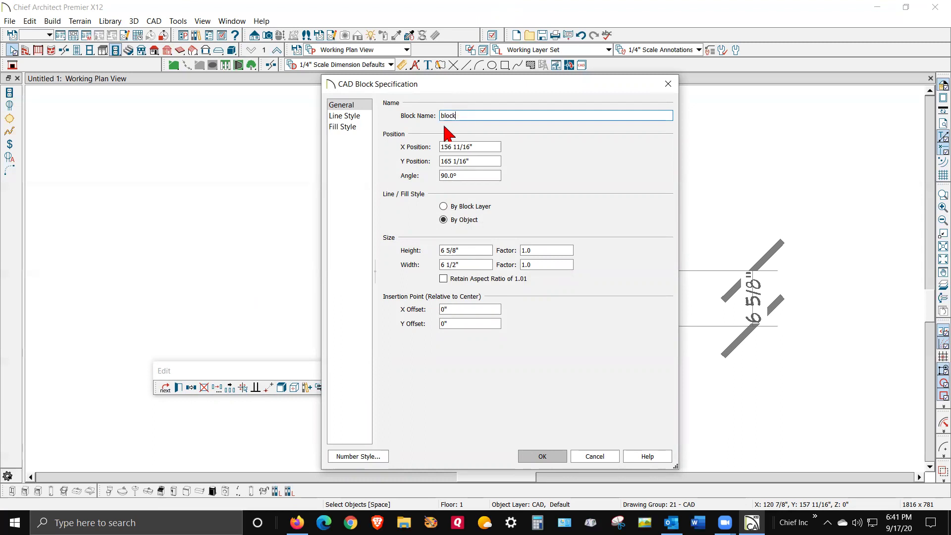
left_click_drag(463, 115, 331, 95)
double_click(442, 115)
type("E BLOCK")
left_click(563, 458)
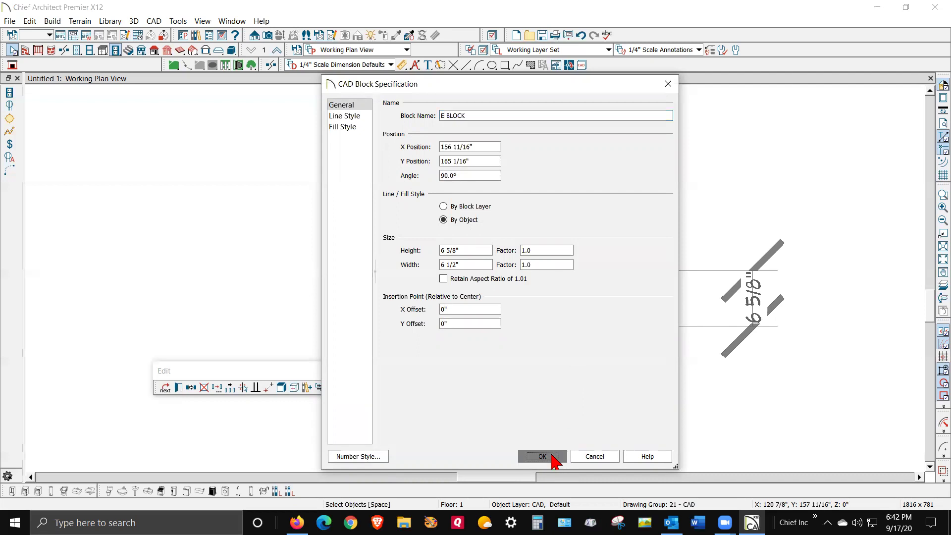
left_click(556, 376)
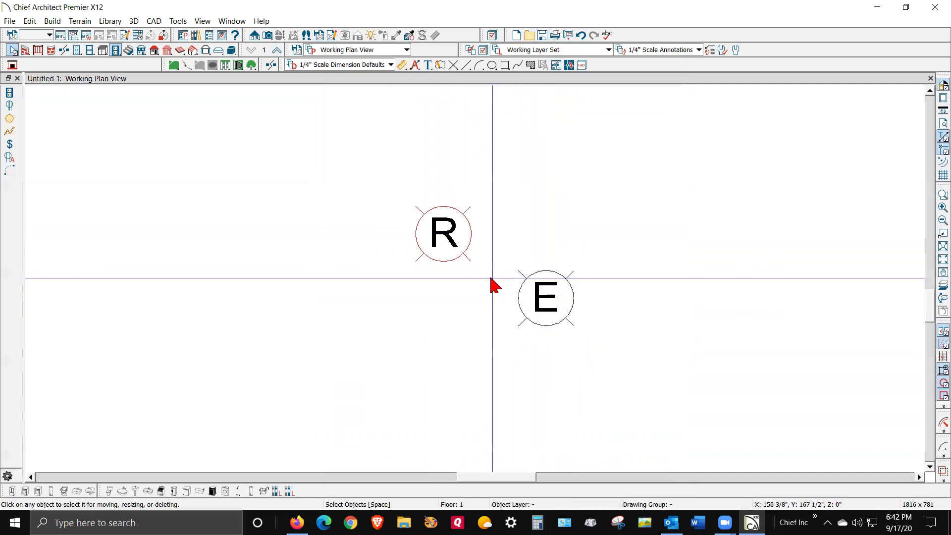
left_click(437, 239)
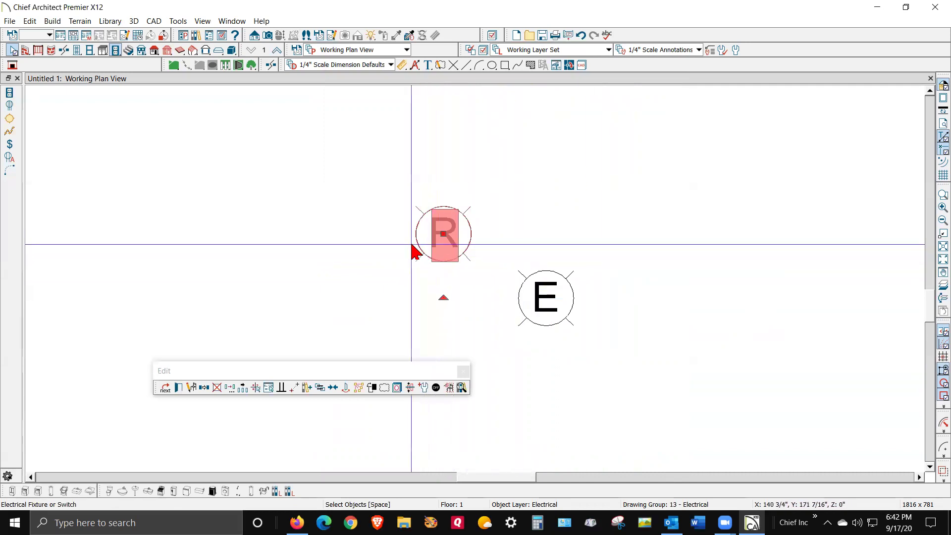
left_click(192, 388)
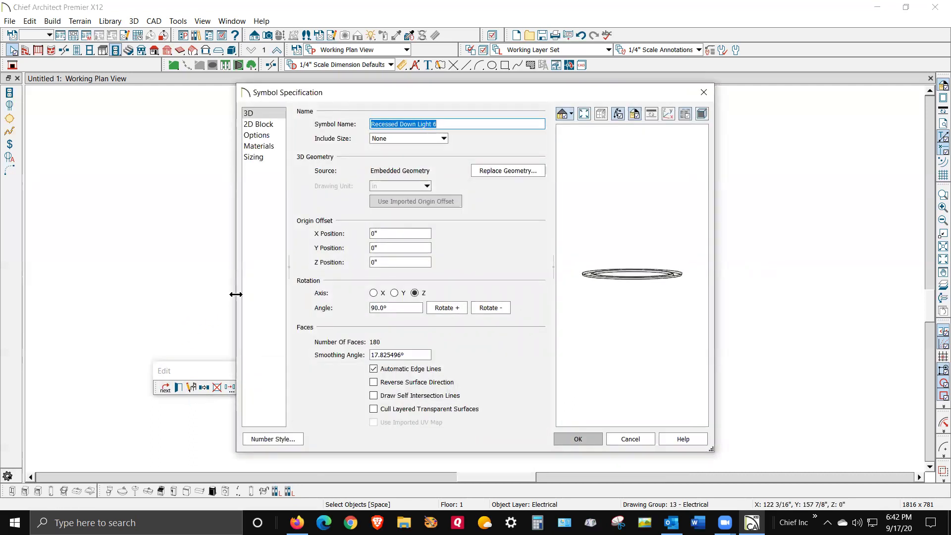
left_click(252, 125)
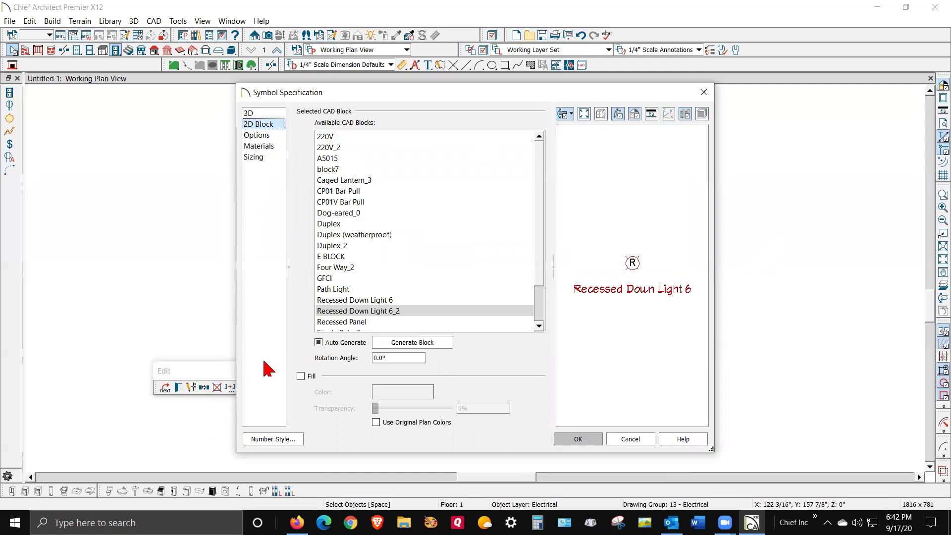
left_click(329, 257)
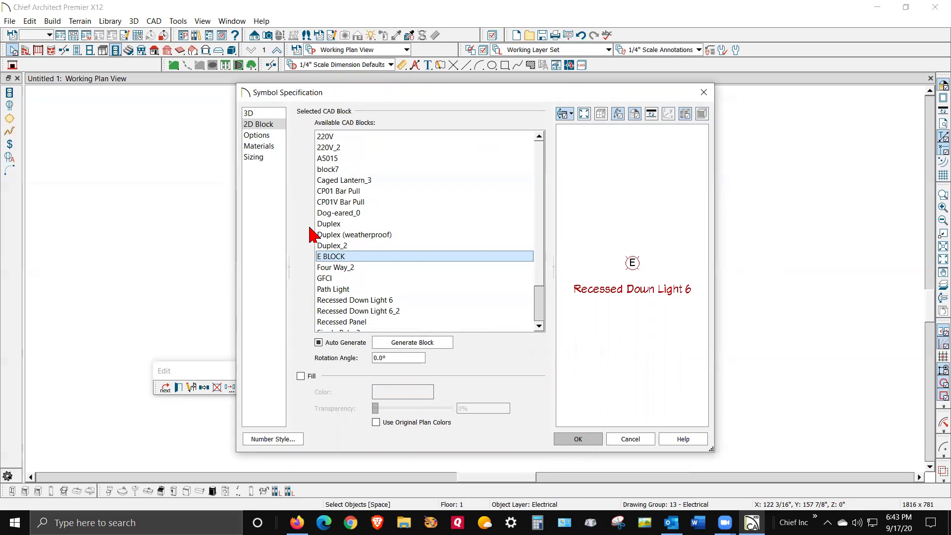
left_click(616, 440)
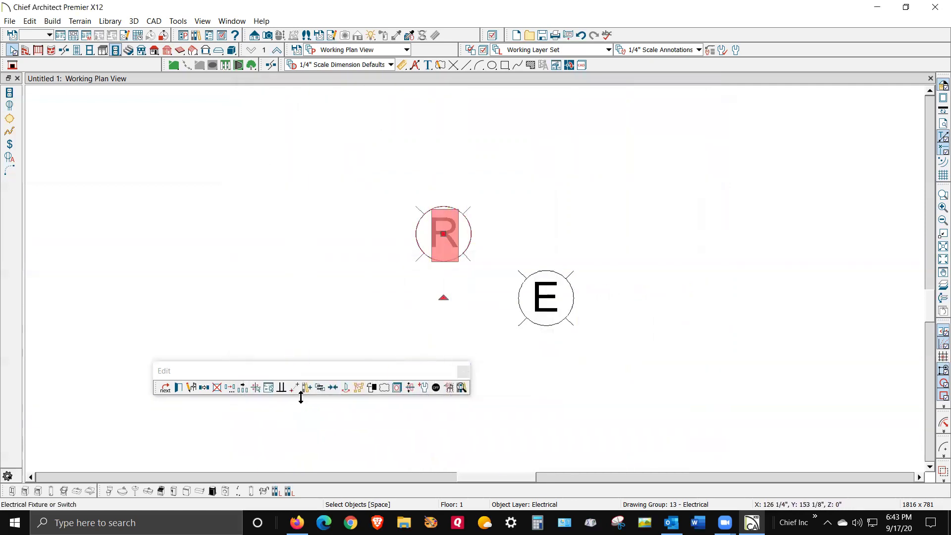
Step: Assign E BLOCK as the 2D block of the red recessed light's symbol, and clear the selection
left_click(191, 388)
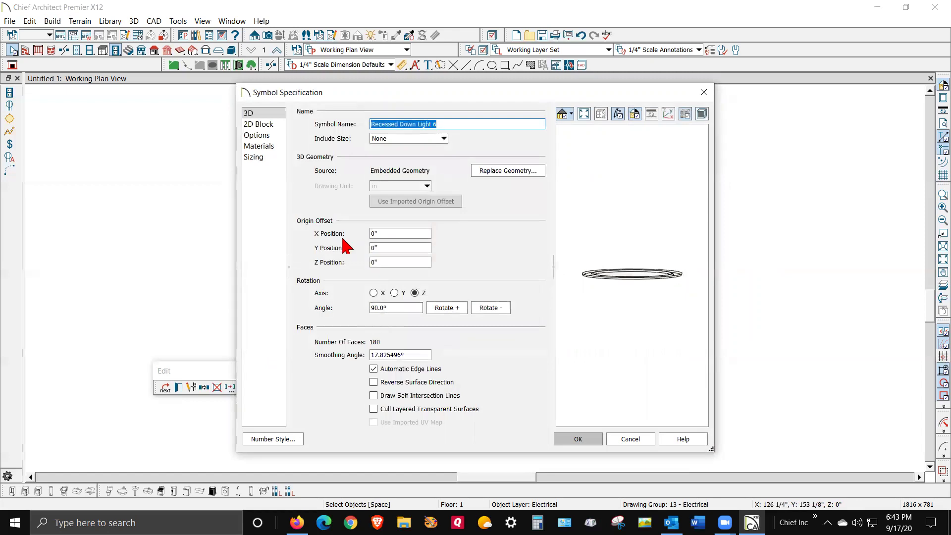
left_click(269, 124)
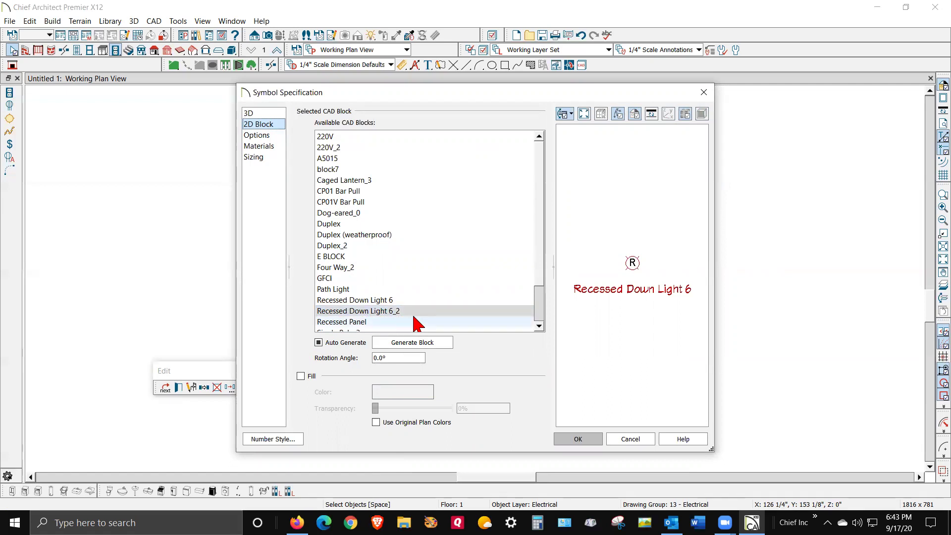
left_click(379, 300)
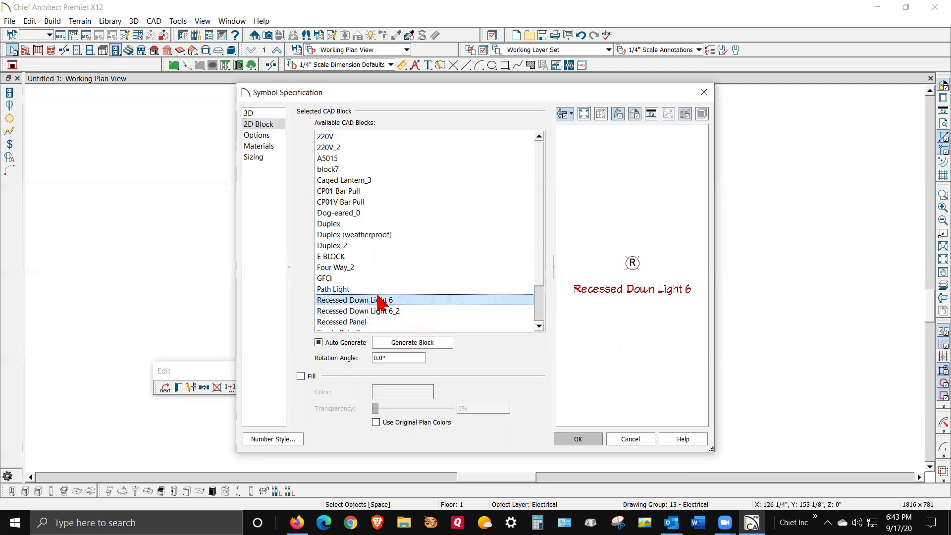
left_click(374, 311)
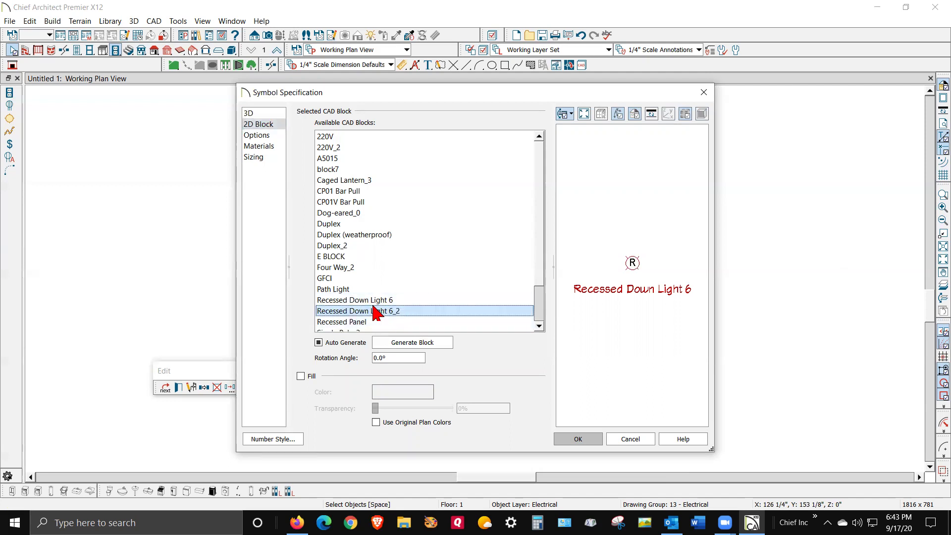
left_click(377, 301)
left_click(382, 311)
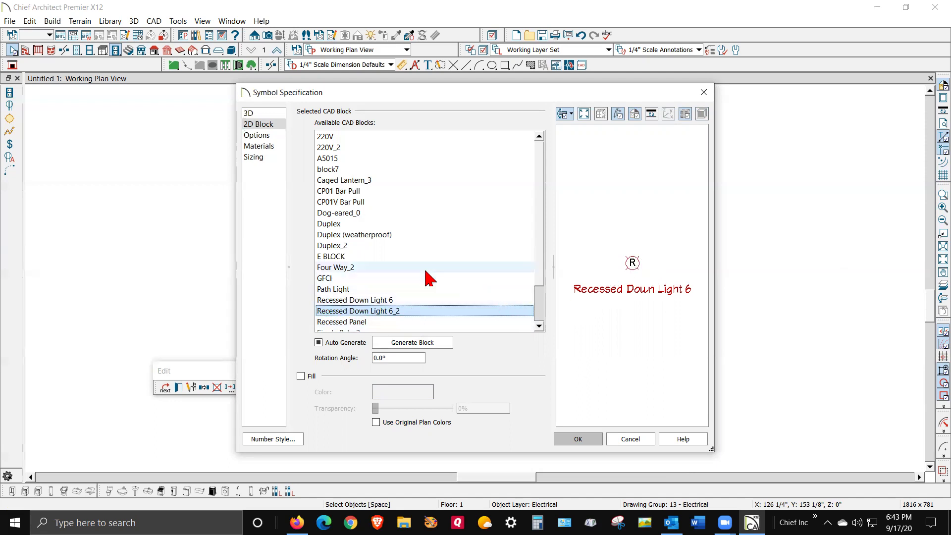
left_click(332, 257)
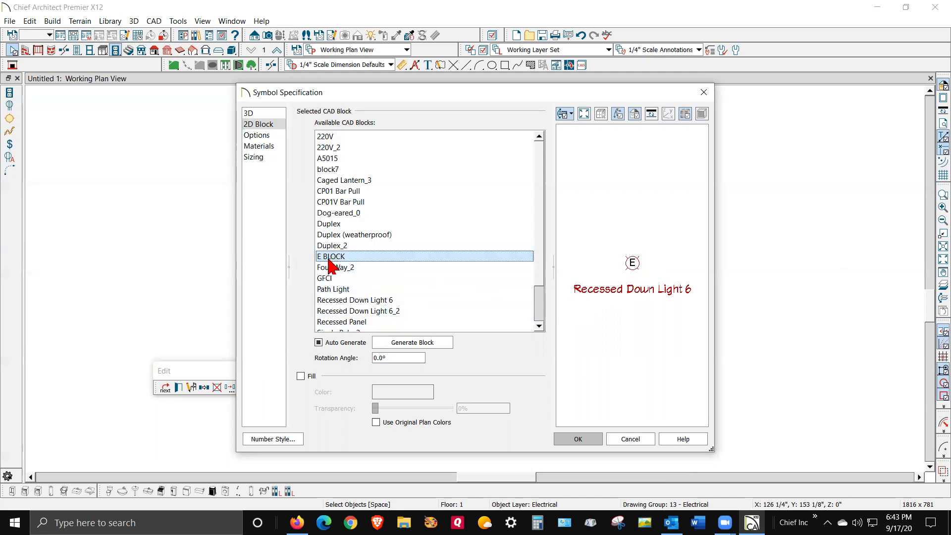
left_click(595, 439)
left_click(609, 376)
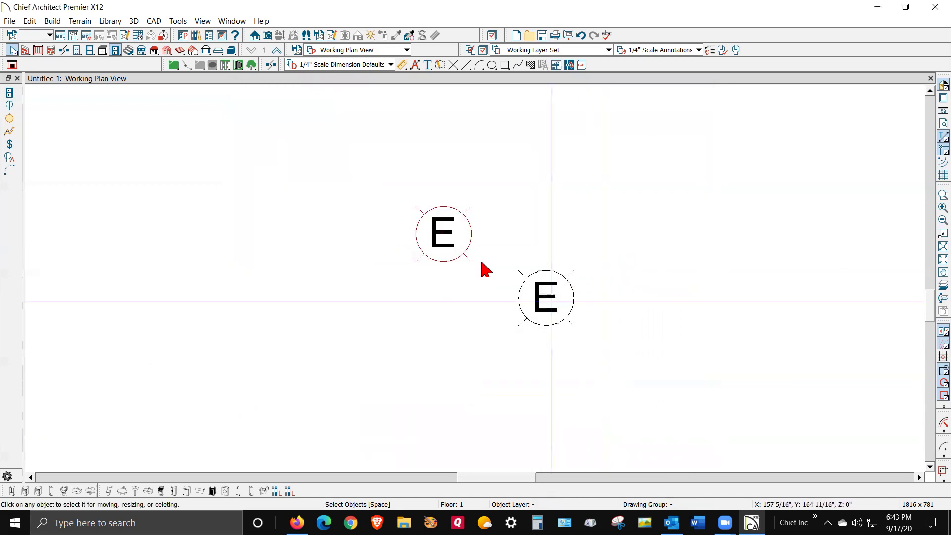
Step: Try to view the recessed light with a full camera aimed across the plan, and close that camera view
scroll(438, 302, "down", 2)
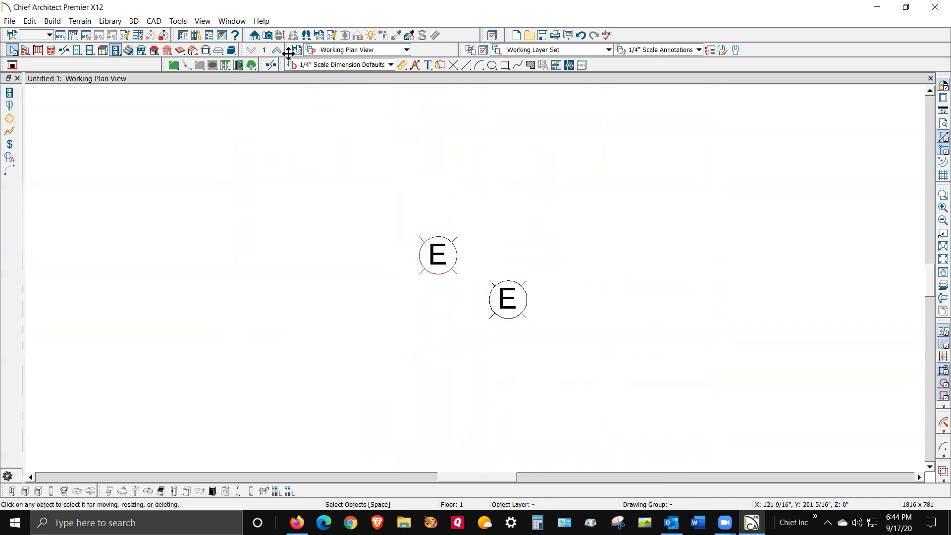
left_click(267, 34)
left_click_drag(582, 207, 448, 254)
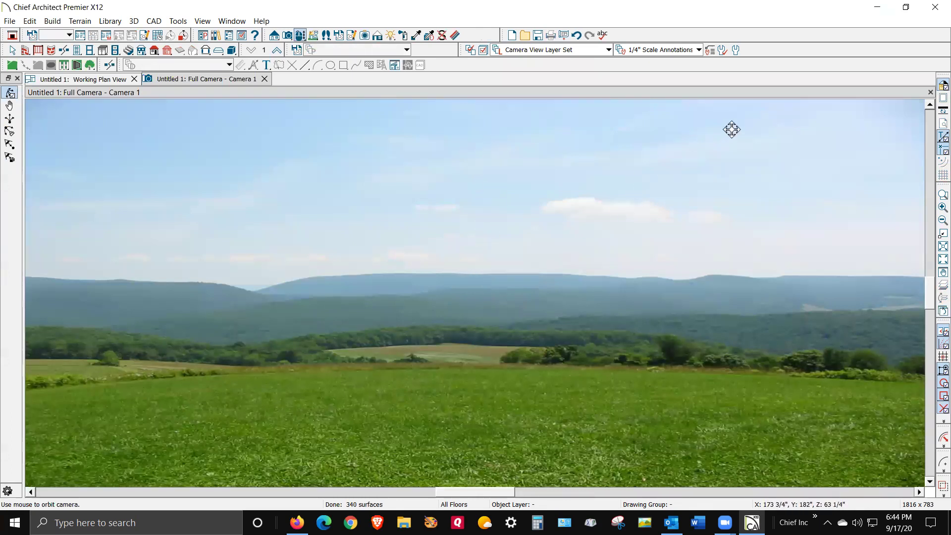
left_click(930, 93)
Step: Draw a rectangular room of exterior walls, about 7'-8" deep, around the two E light symbols
scroll(565, 274, "down", 2)
scroll(562, 292, "up", 3)
left_click(554, 292)
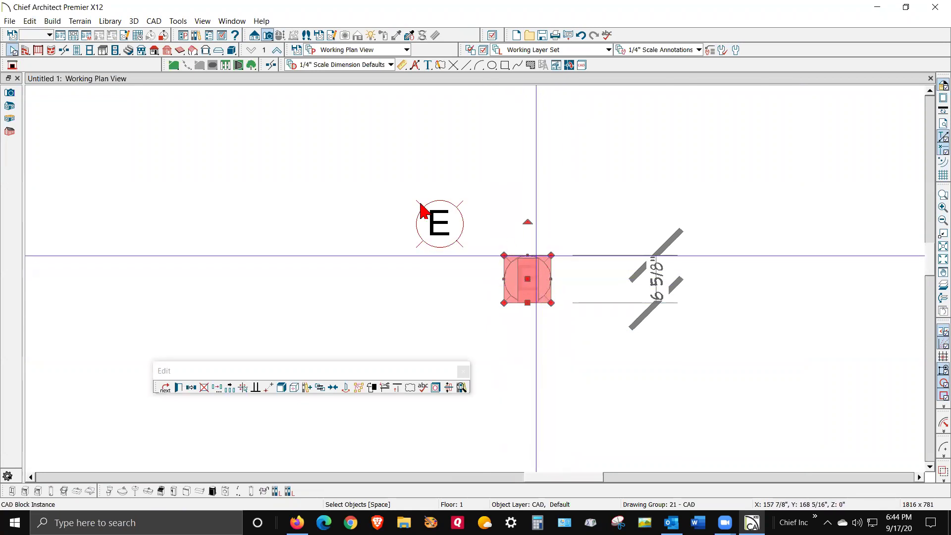
scroll(556, 293, "down", 4)
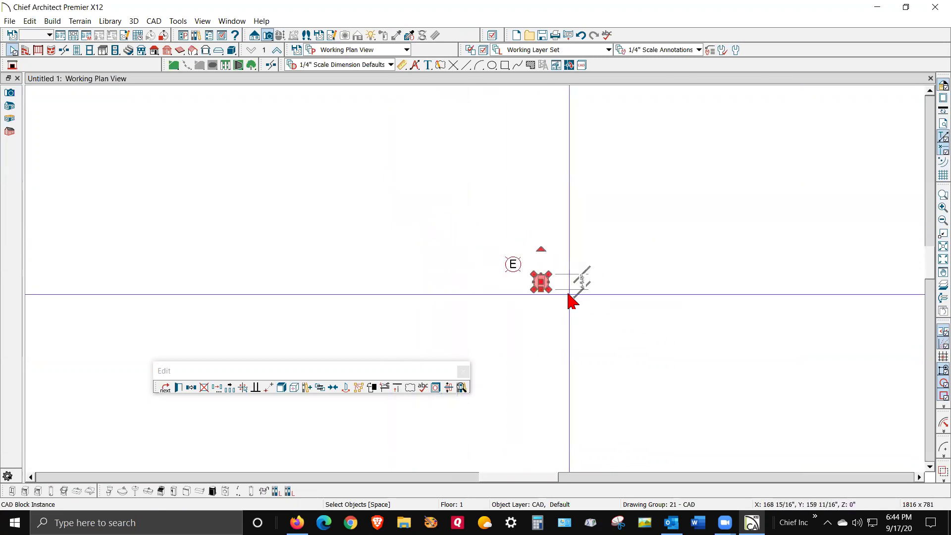
left_click(565, 325)
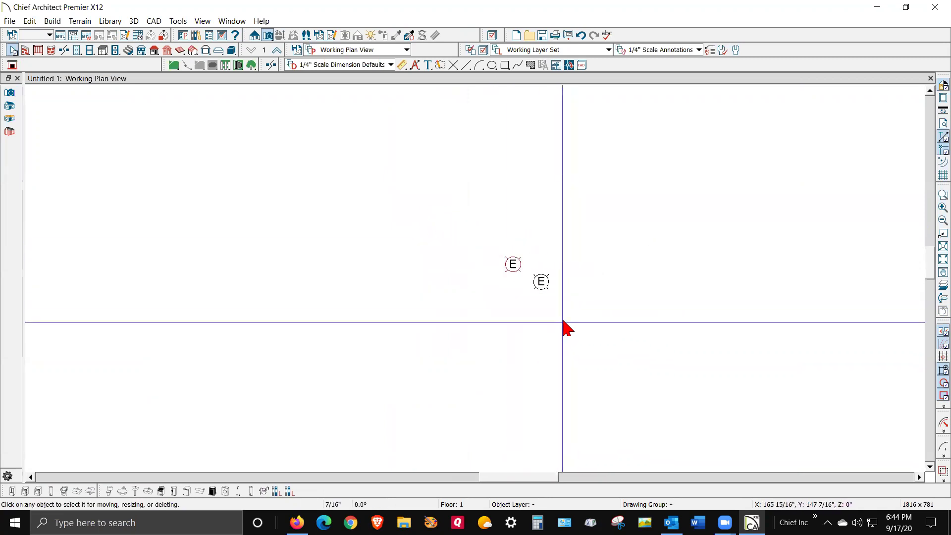
left_click(25, 51)
mouse_move(400, 335)
left_mouse_down()
mouse_move(396, 140)
mouse_move(543, 175)
mouse_move(713, 143)
mouse_move(718, 361)
mouse_move(718, 350)
mouse_move(361, 361)
mouse_move(401, 358)
mouse_move(391, 335)
mouse_move(397, 351)
left_mouse_up()
left_click(409, 332)
key("Escape")
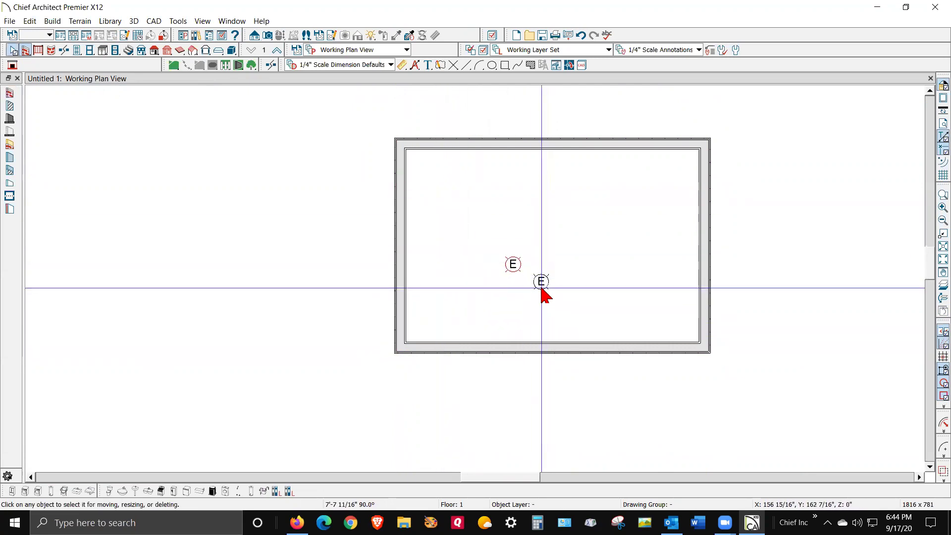
Step: Create a full camera view from the room's upper-right inside corner toward the lights and tilt it up to the ceiling
left_click(267, 37)
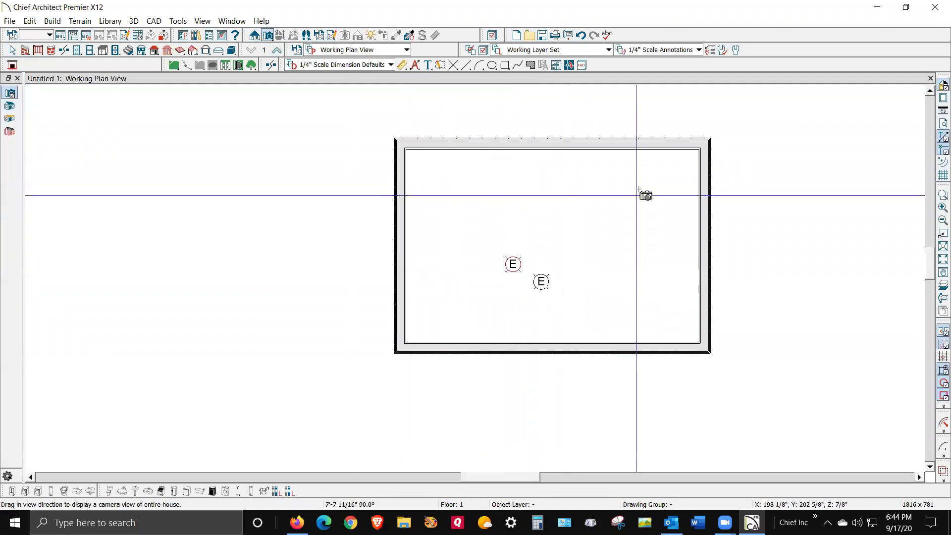
left_click_drag(698, 150, 530, 256)
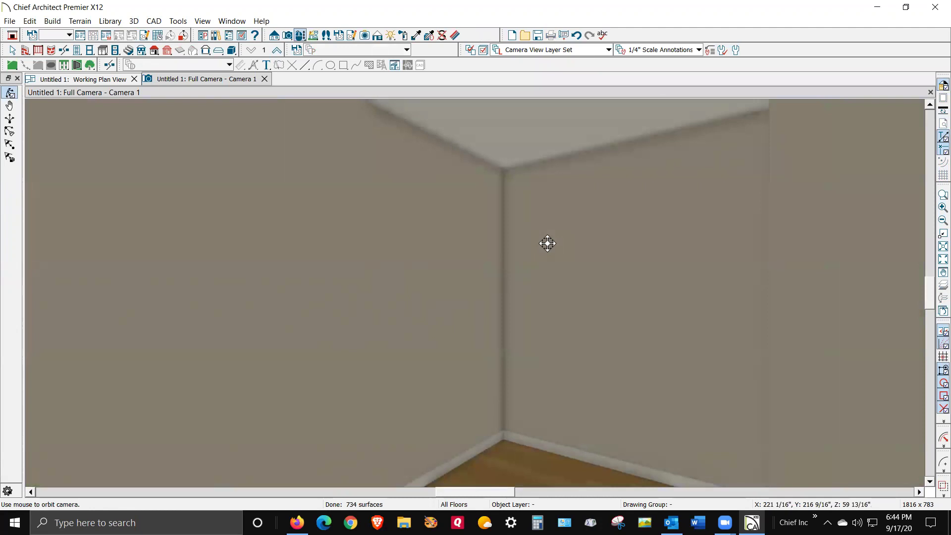
left_click(9, 131)
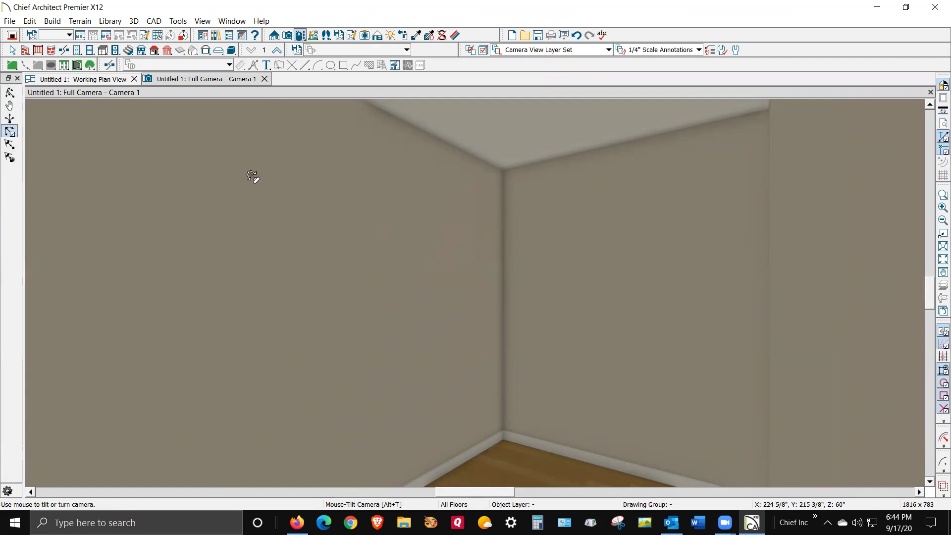
left_click_drag(497, 177, 193, 211)
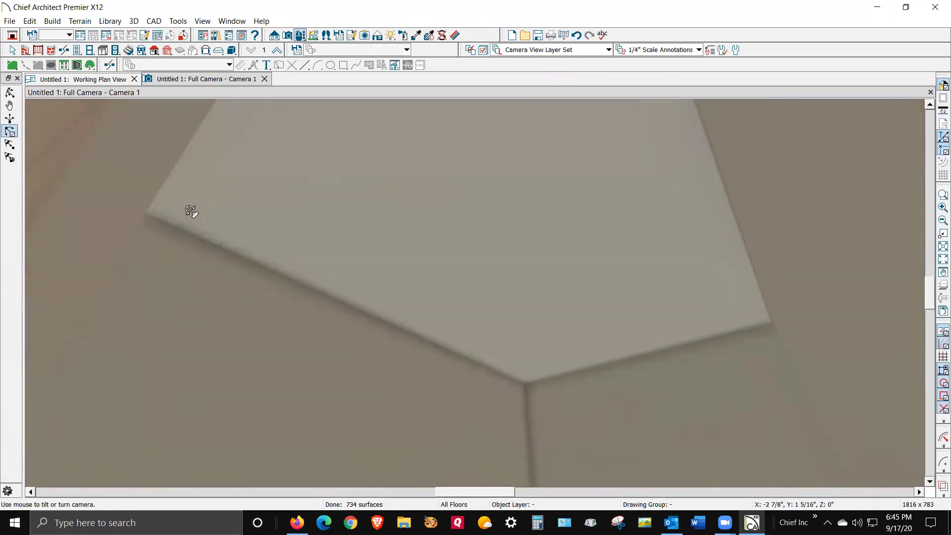
Step: In the working plan view, set the recessed light's offset from ceiling to 0"
left_click(117, 81)
key("space")
left_click(518, 276)
double_click(519, 275)
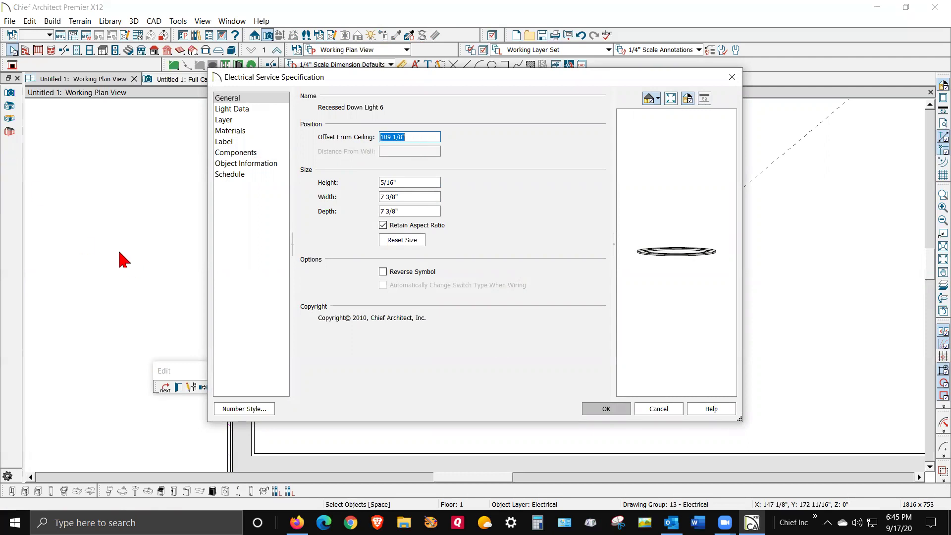
type("0")
left_click(622, 413)
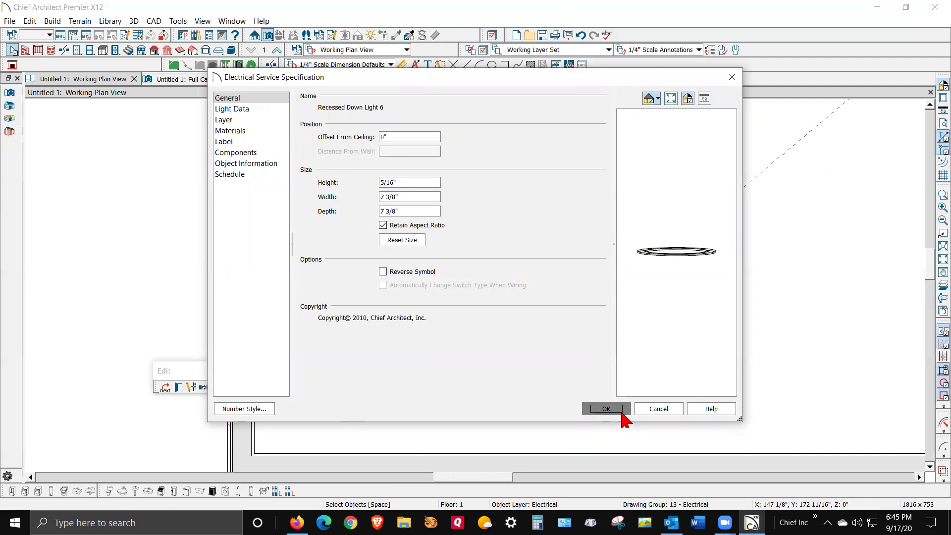
Step: Examine the recessed light on the ceiling in the camera view and its specification, leaving its settings as they are
key("ctrl+Tab")
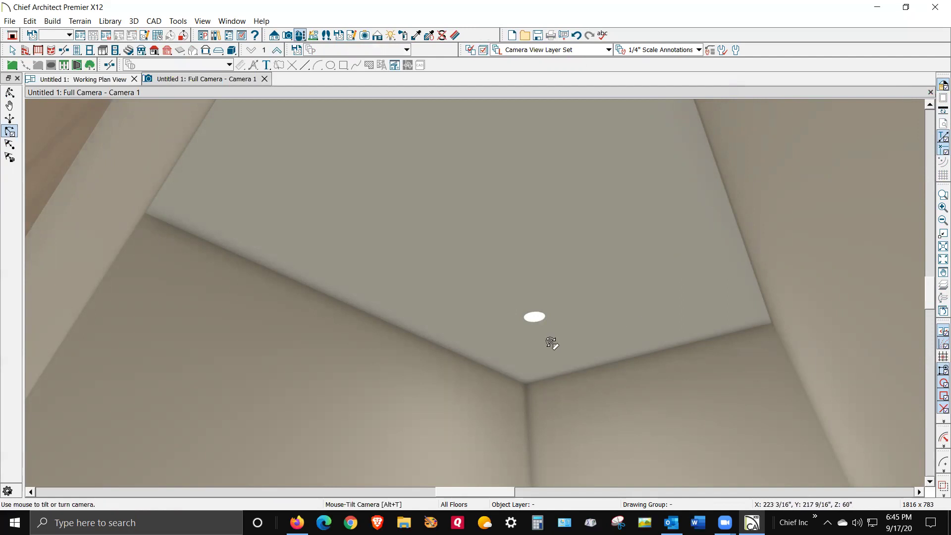
key("space")
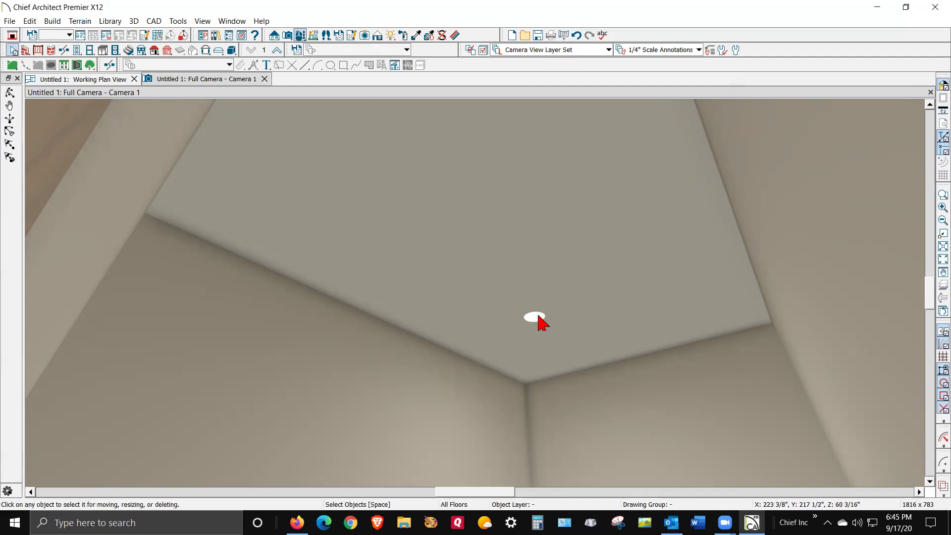
left_click(537, 316)
right_click(537, 316)
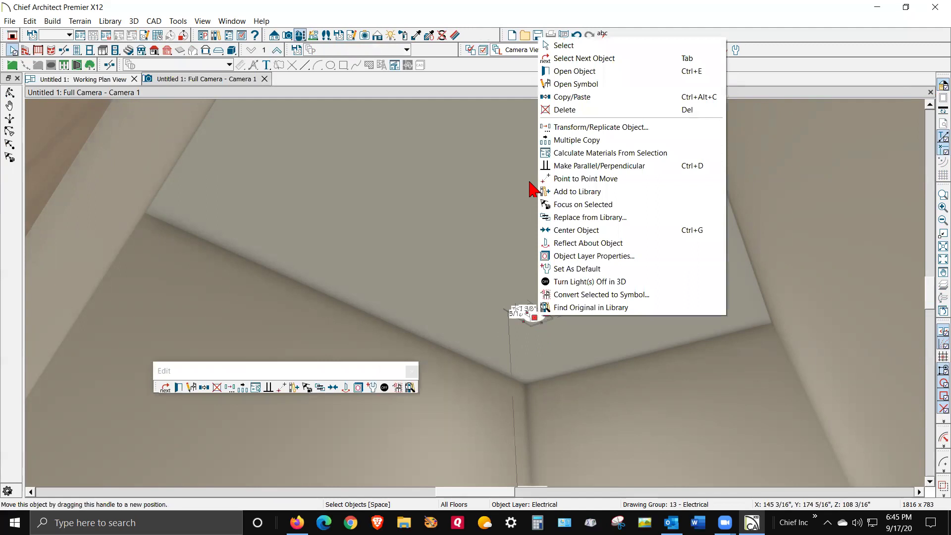
left_click(593, 72)
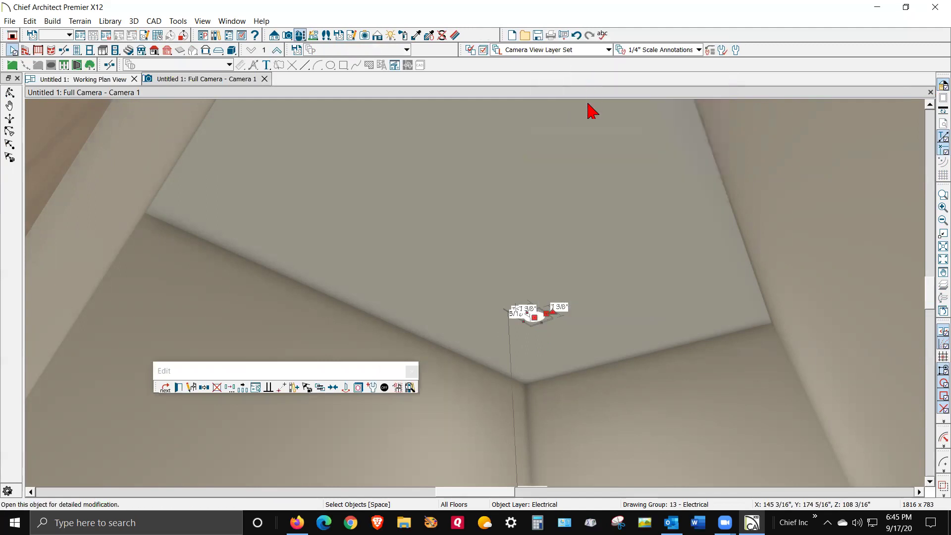
left_click(658, 409)
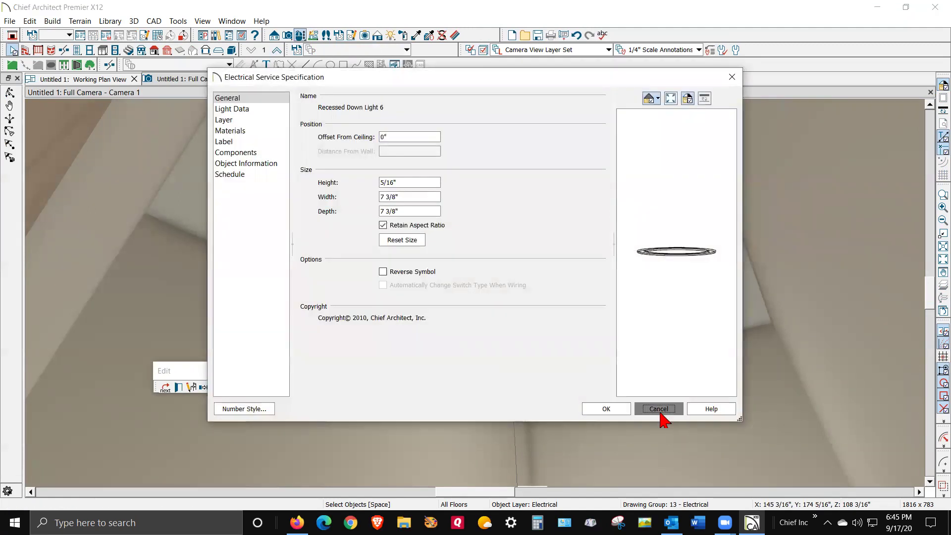
left_click(628, 280)
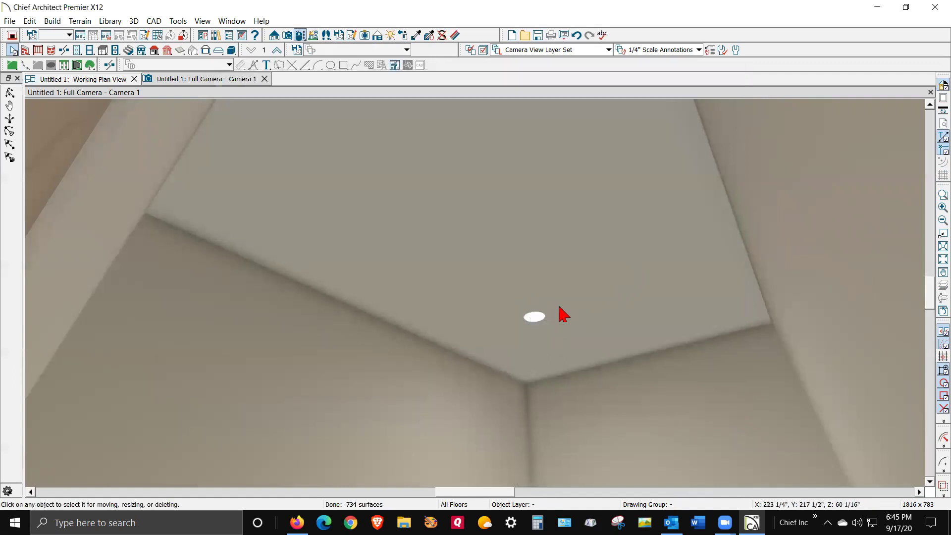